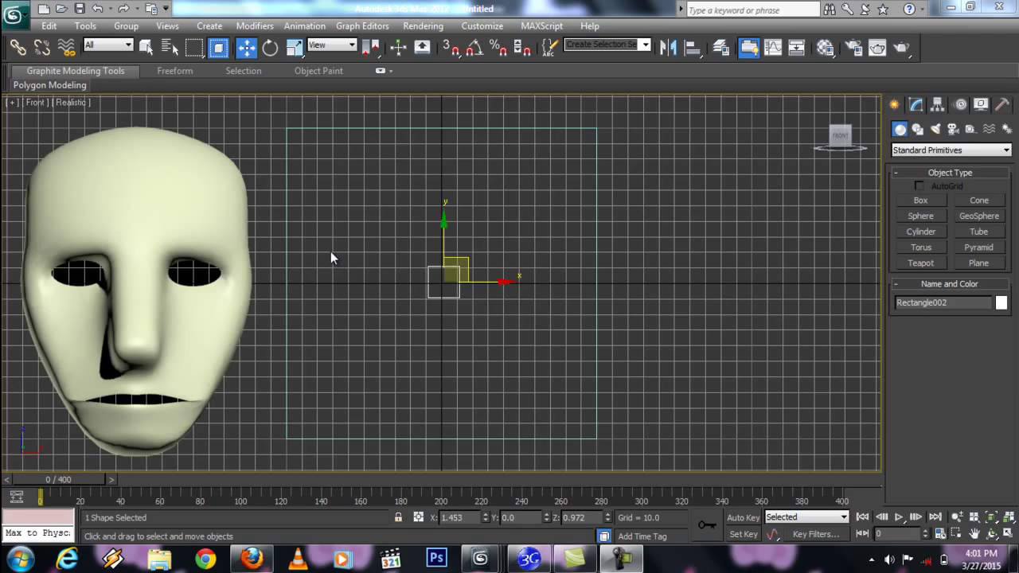
- Open Track View and switch it from Curve Editor to Dope Sheet mode
click(773, 48)
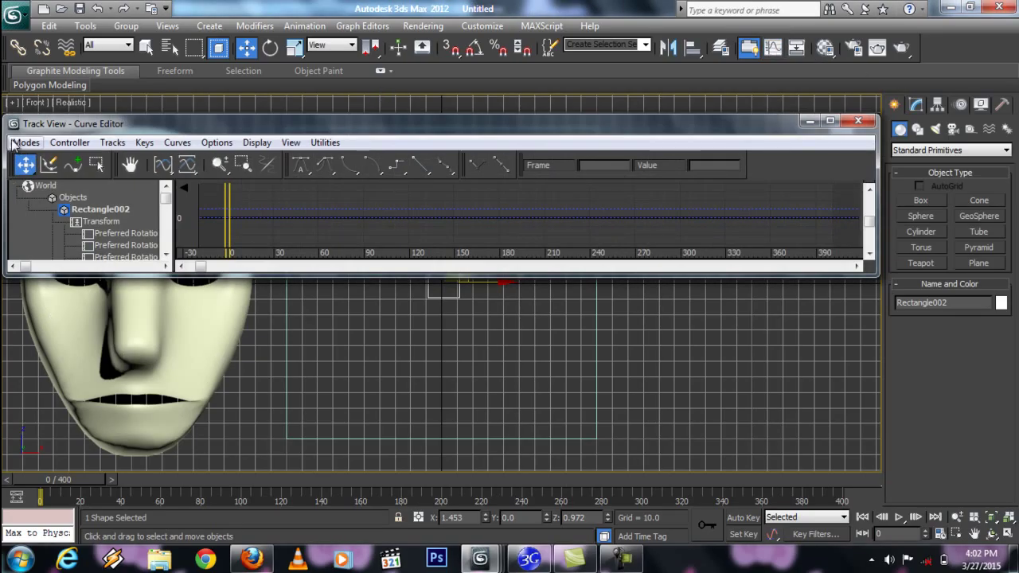
click(25, 142)
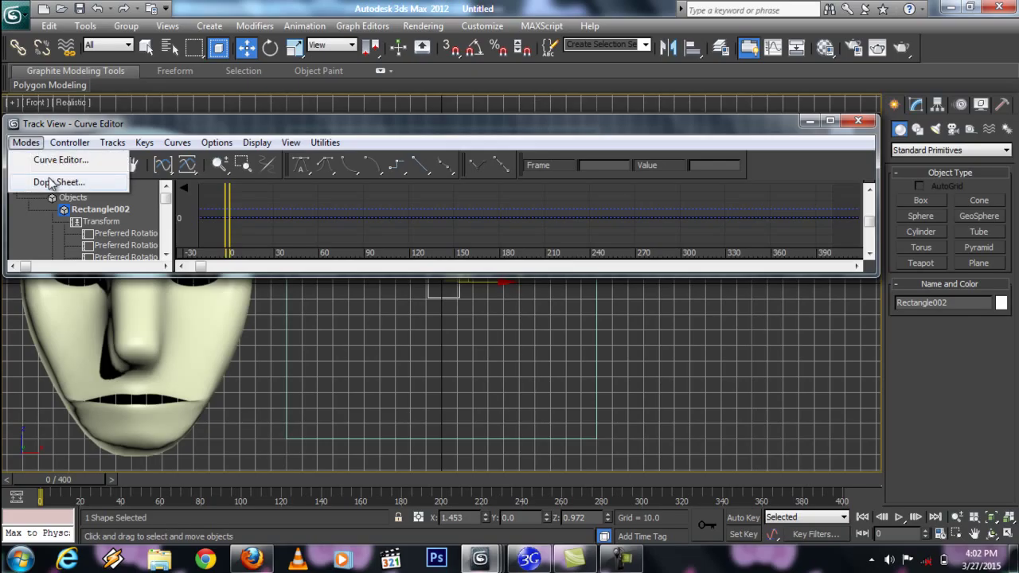
click(51, 182)
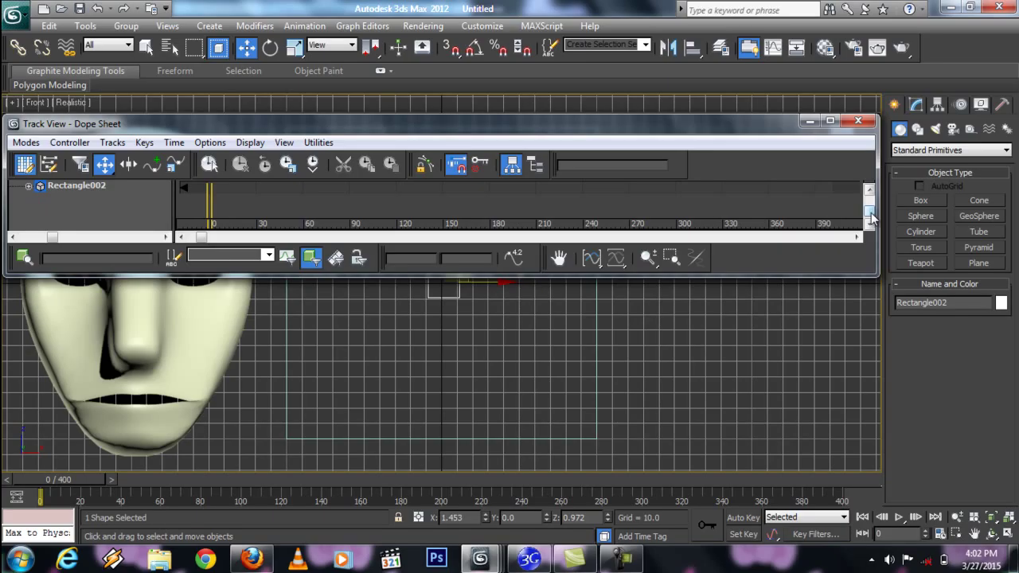
- Open the properties of the Sound track and add Only Hope -Suzy.wav as the input audio file
drag(871, 214, 869, 199)
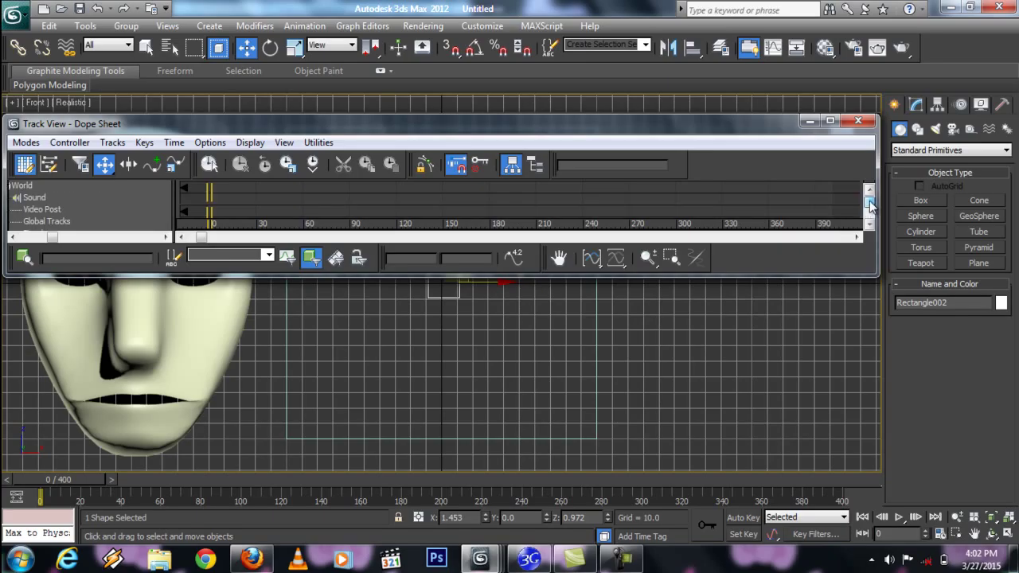
click(44, 197)
right_click(101, 196)
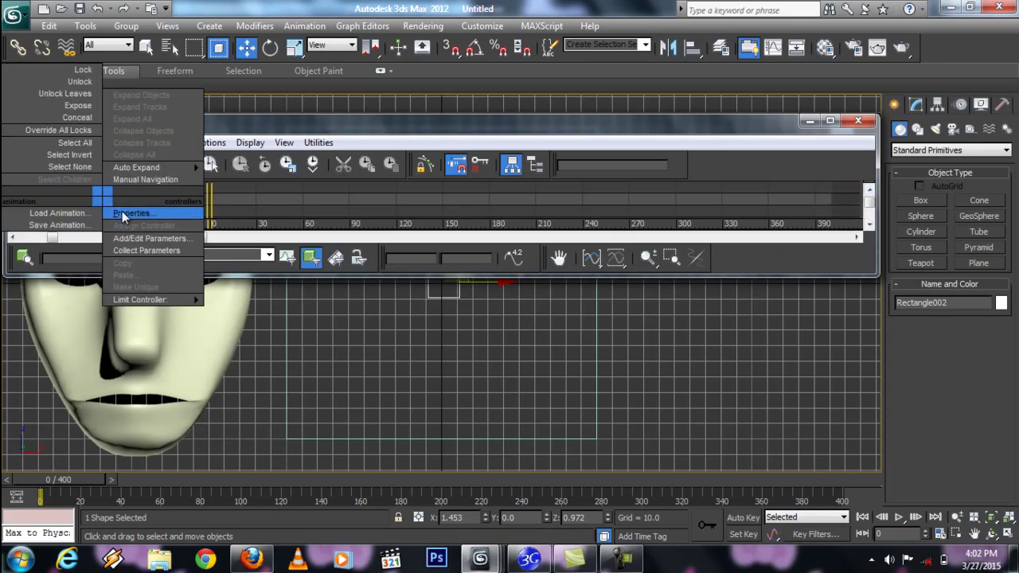
click(125, 213)
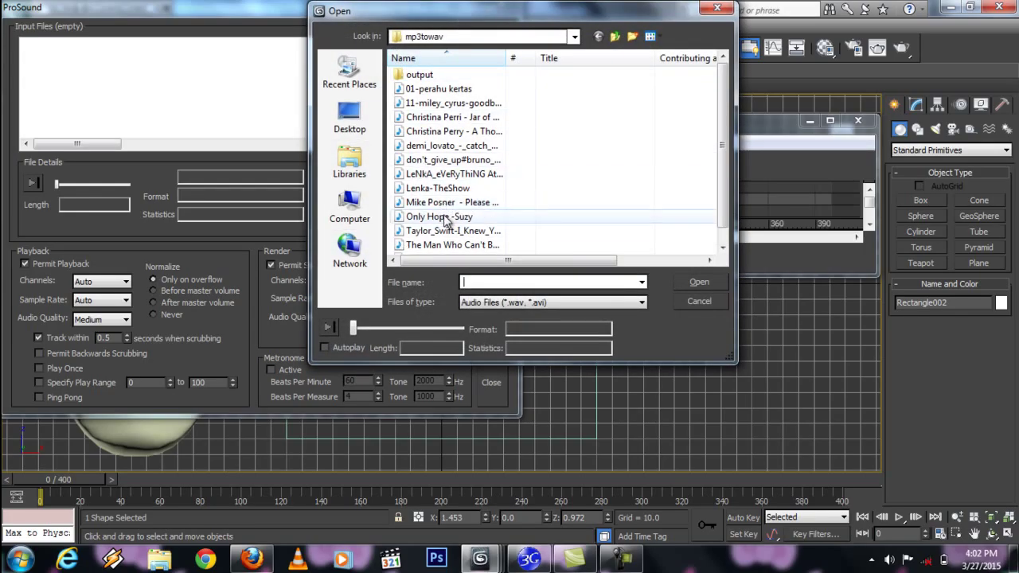
click(465, 216)
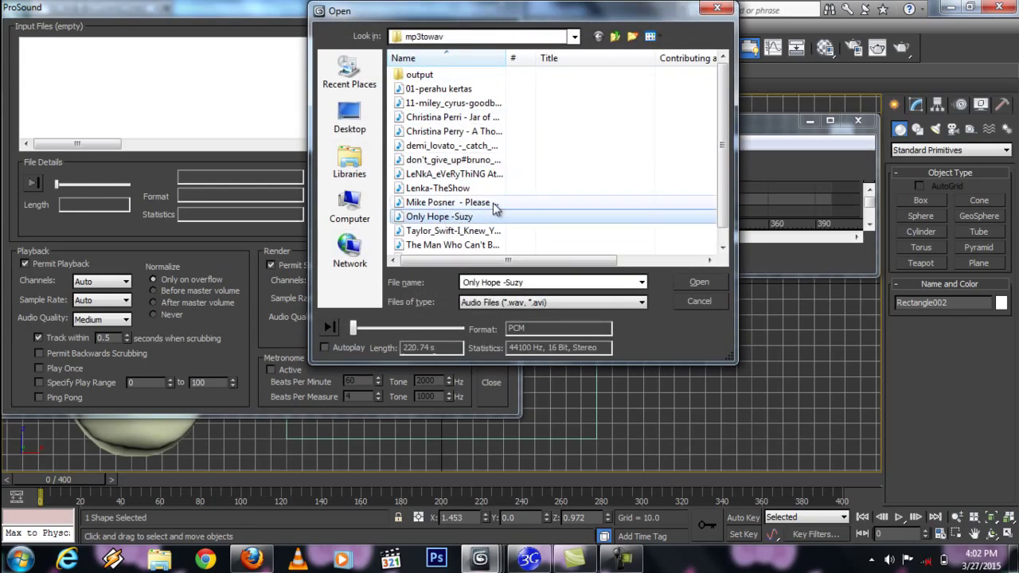
click(698, 284)
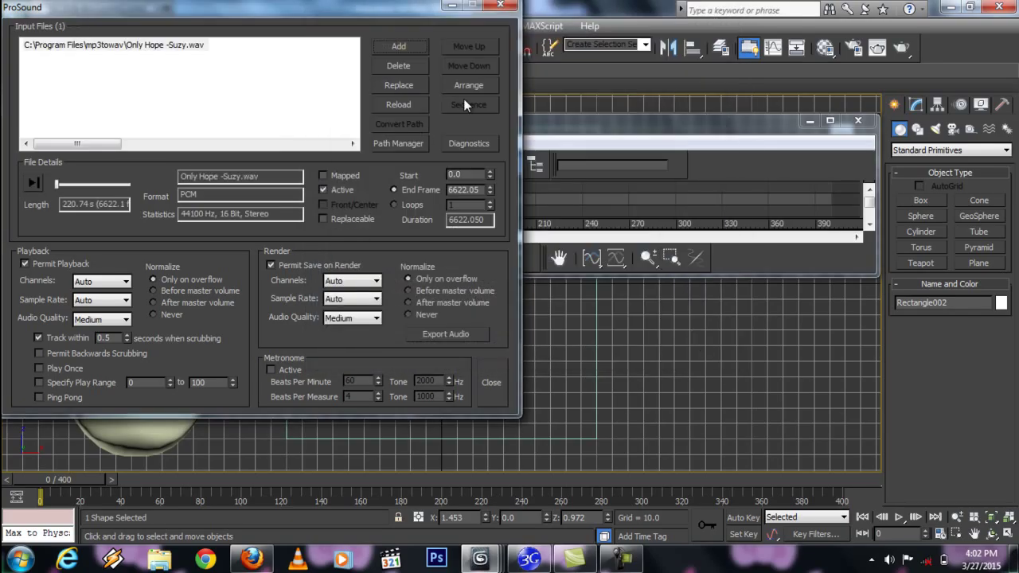
- Play the added audio file to check it, and close the ProSound settings and the Dope Sheet
click(33, 183)
click(33, 183)
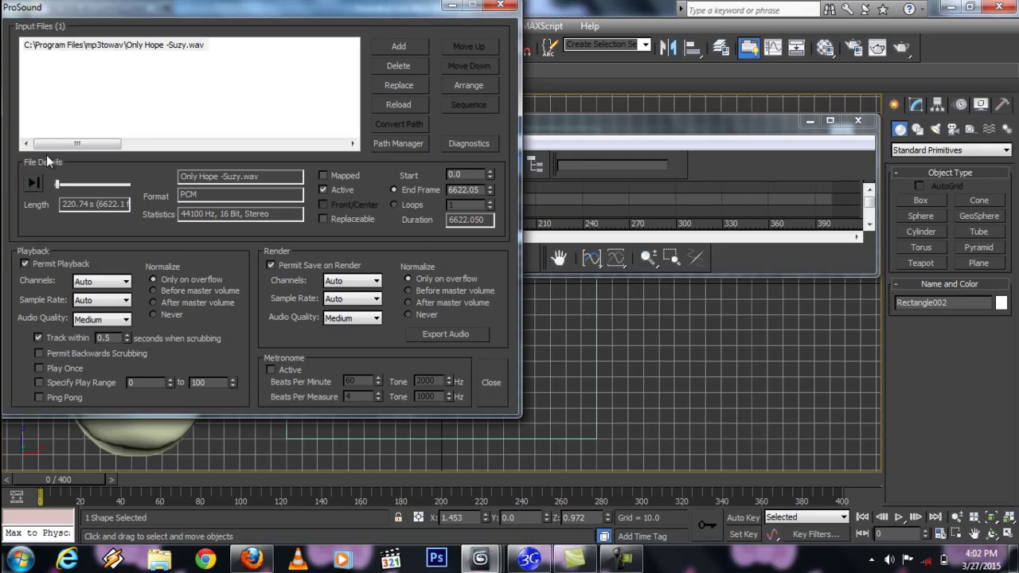
click(170, 49)
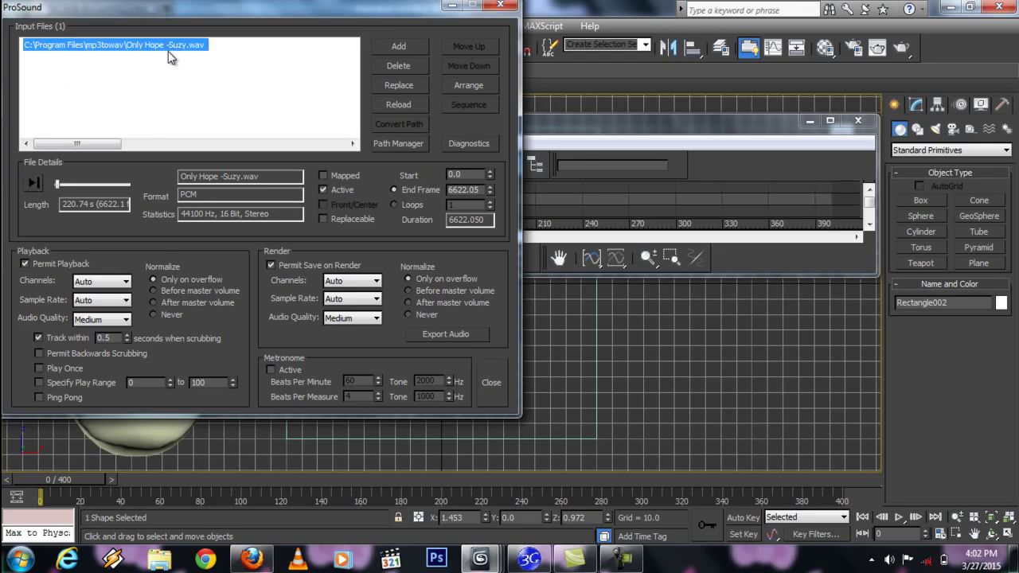
click(492, 383)
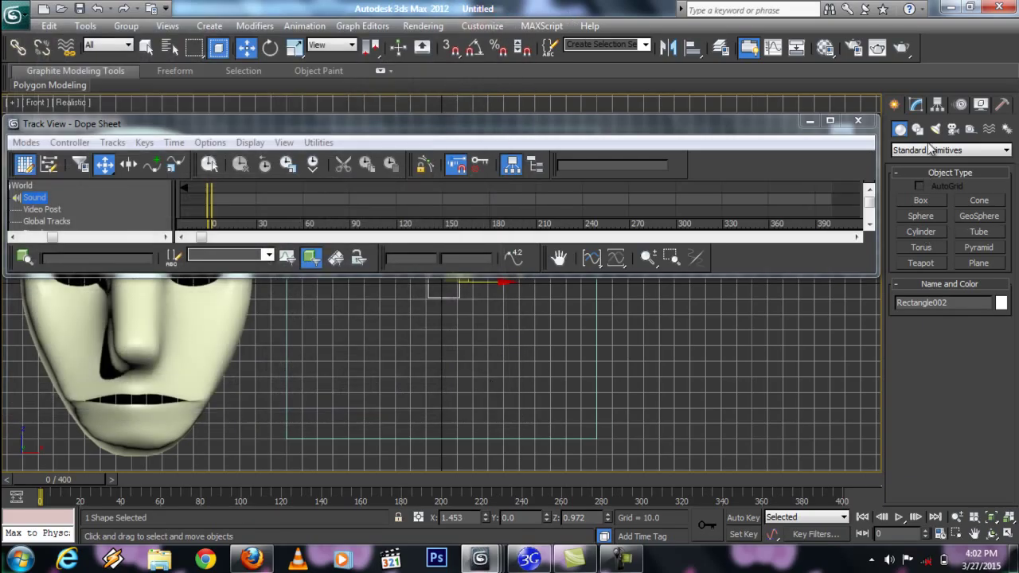
click(857, 121)
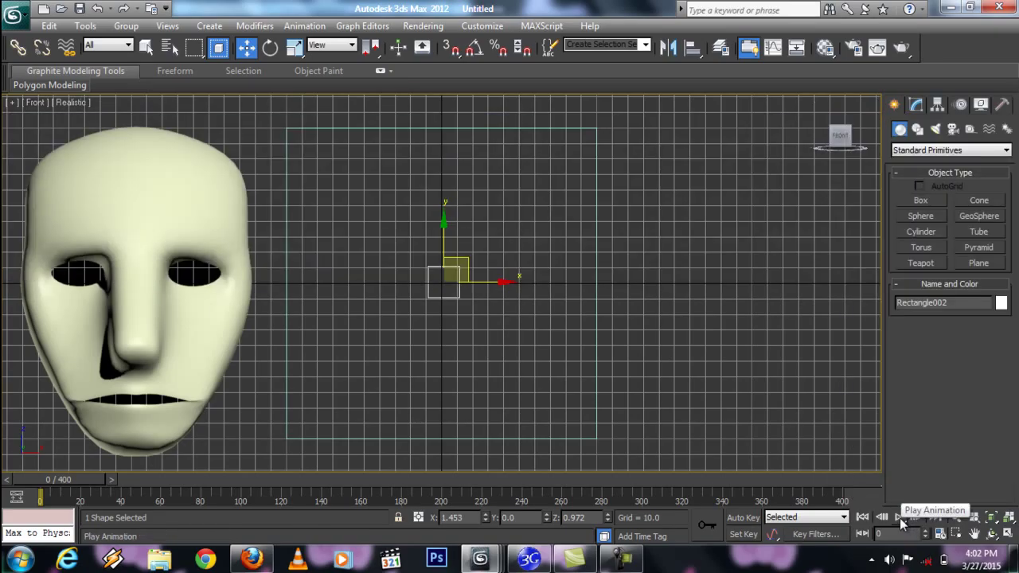
- Configure the animation time range with start time 150 and end time 200
click(940, 536)
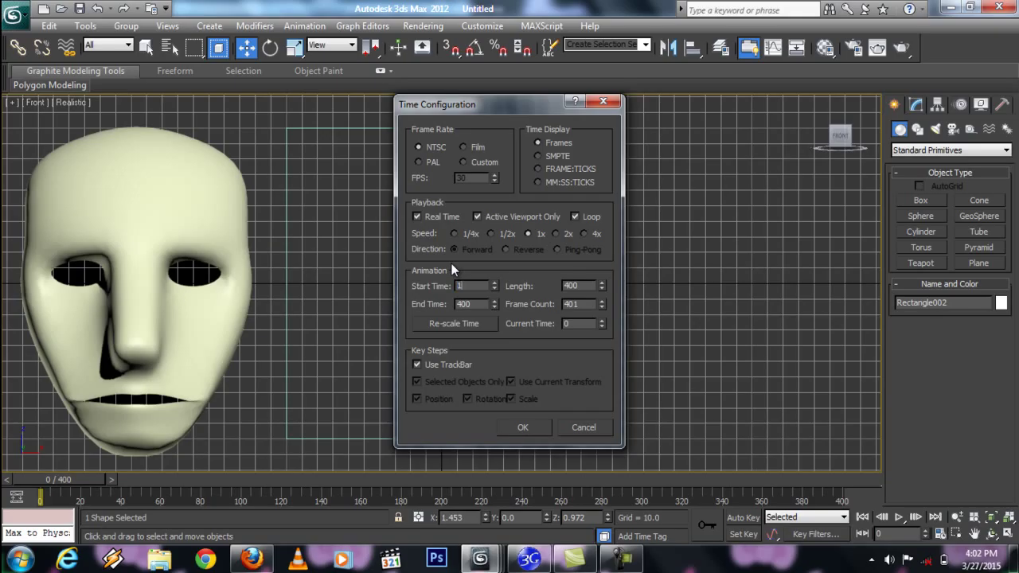
text(0)
key(Tab)
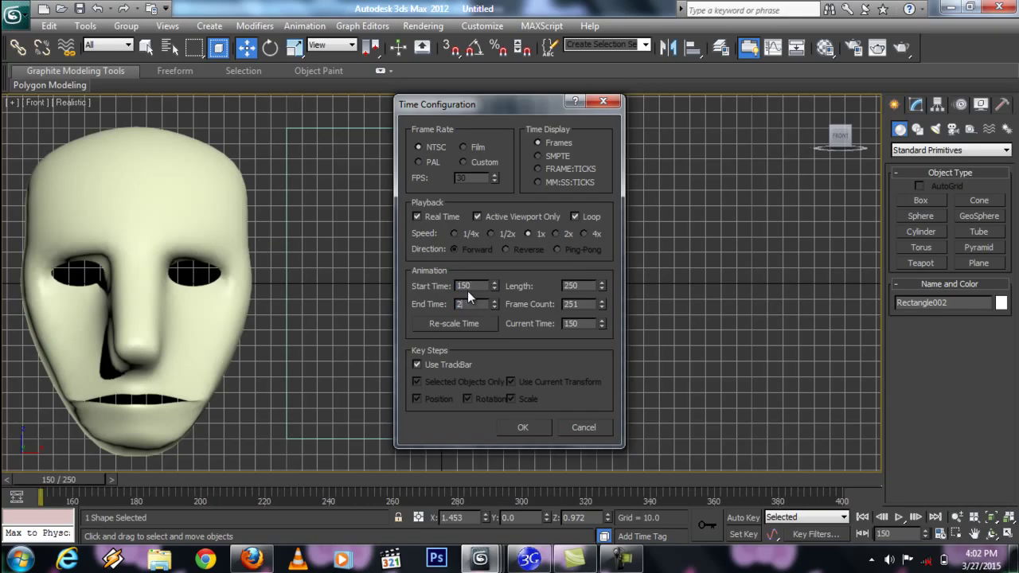
text(200)
click(541, 427)
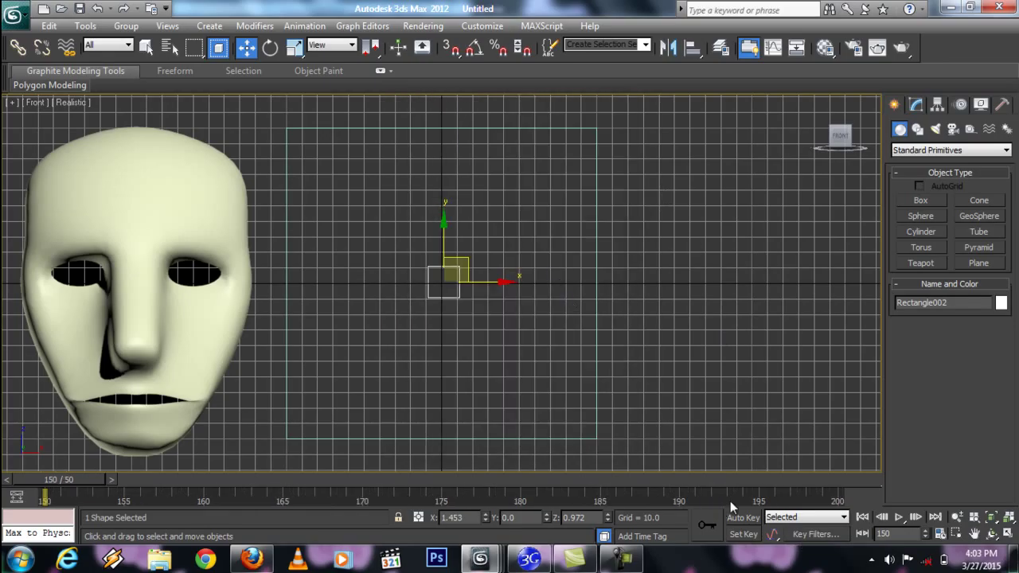
- Turn on Auto Key and, at frame 165, reset the Rectangle002 control's X and Z positions to 0
click(743, 518)
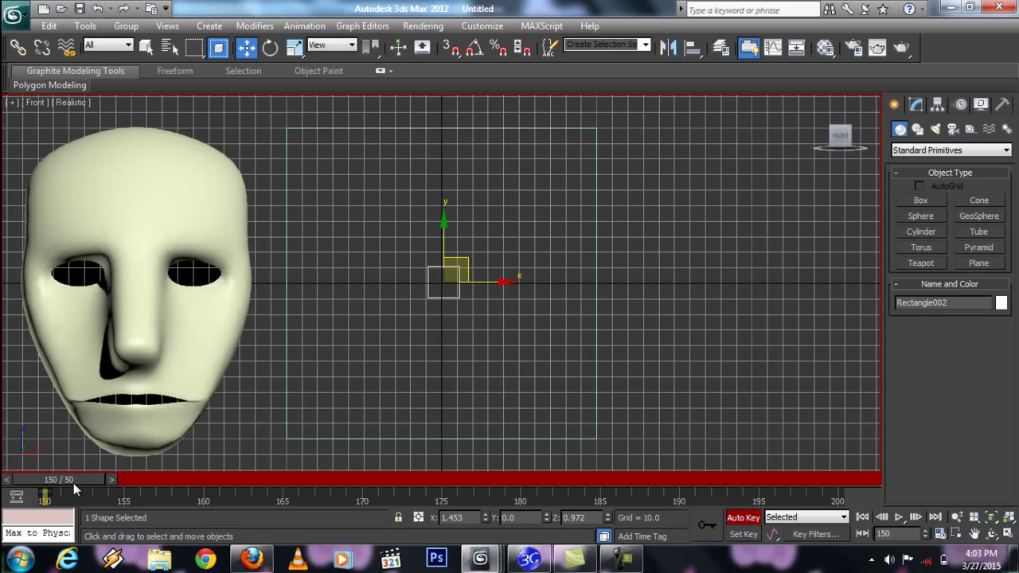
drag(70, 481, 305, 480)
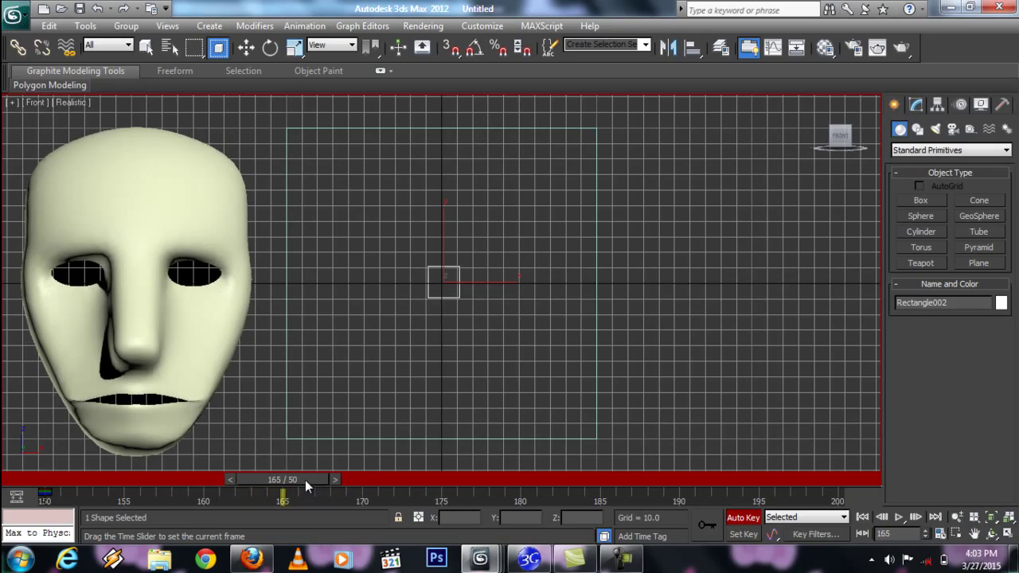
key(w)
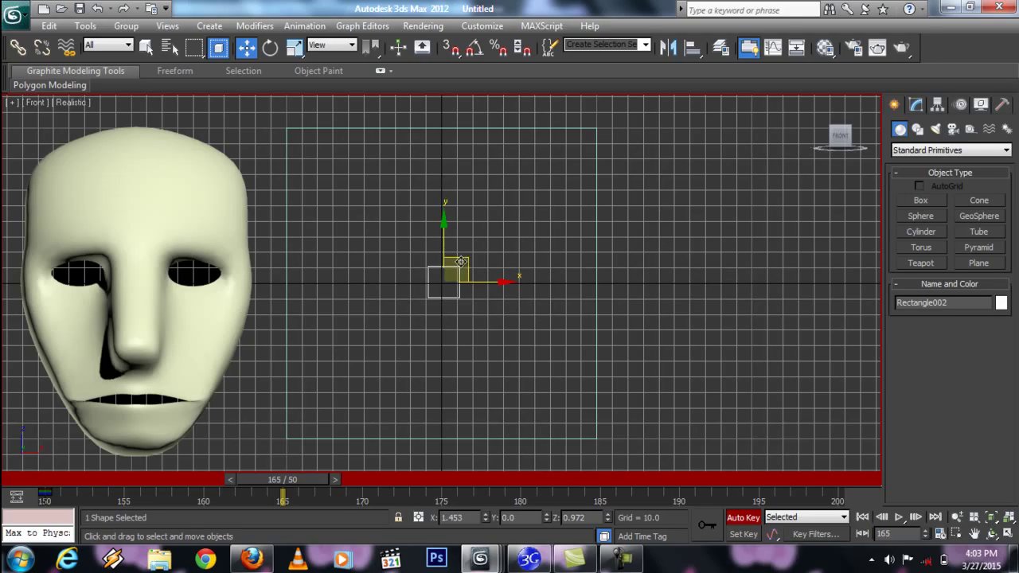
right_click(486, 518)
right_click(605, 518)
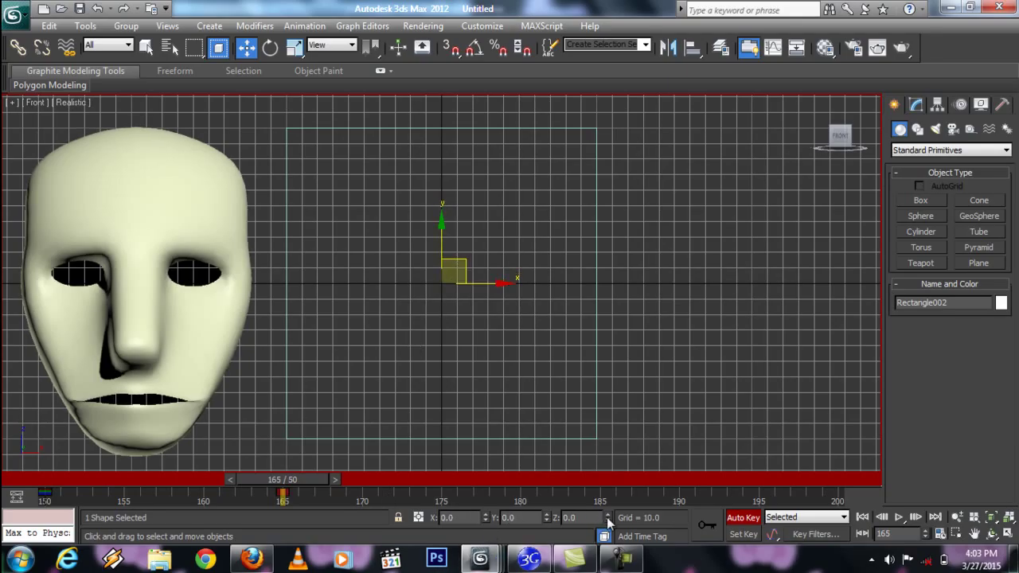
- At frame 167, move the control along X to 100, onto the large square's right edge
drag(295, 482, 322, 482)
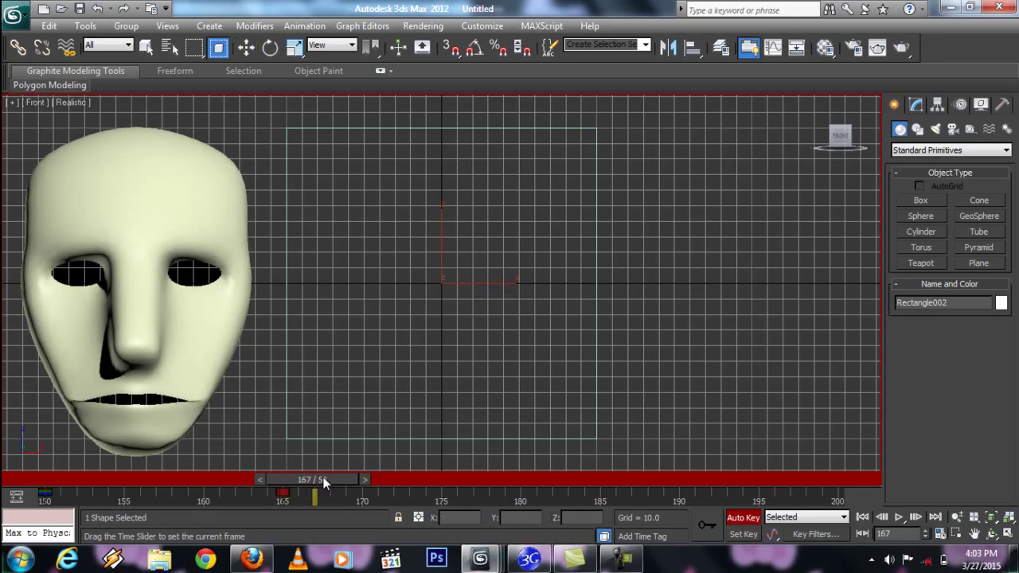
key(w)
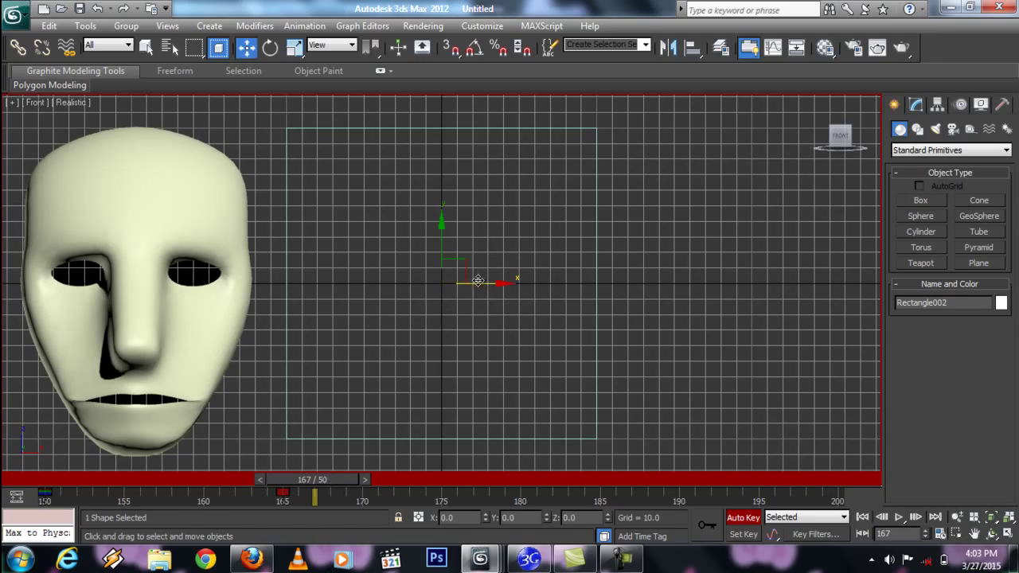
drag(488, 281, 644, 281)
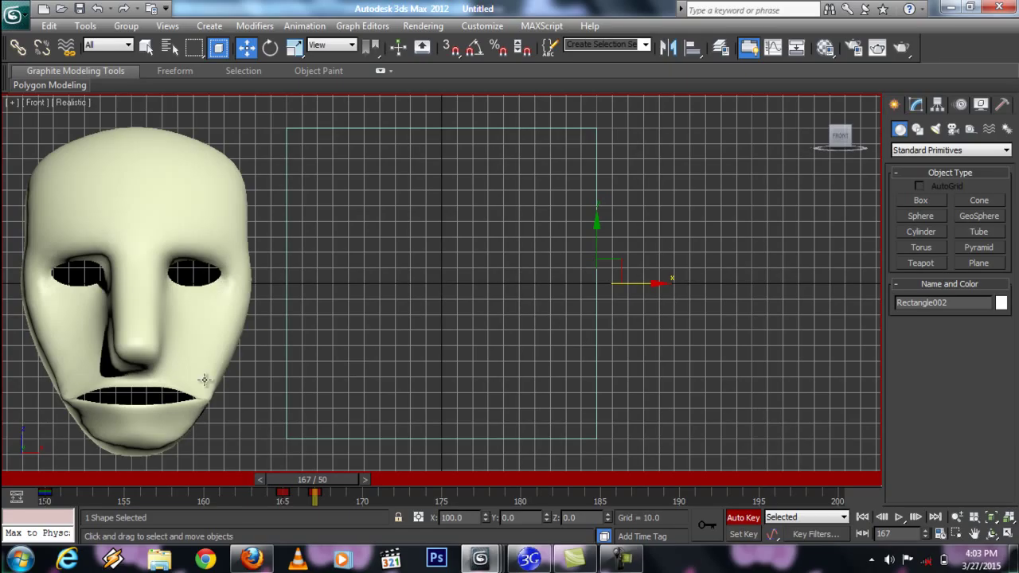
- At frame 177, move the control back near the centre, about X -1.06 and Z 0.97, and shift its key to frame 178
drag(294, 479, 445, 483)
key(w)
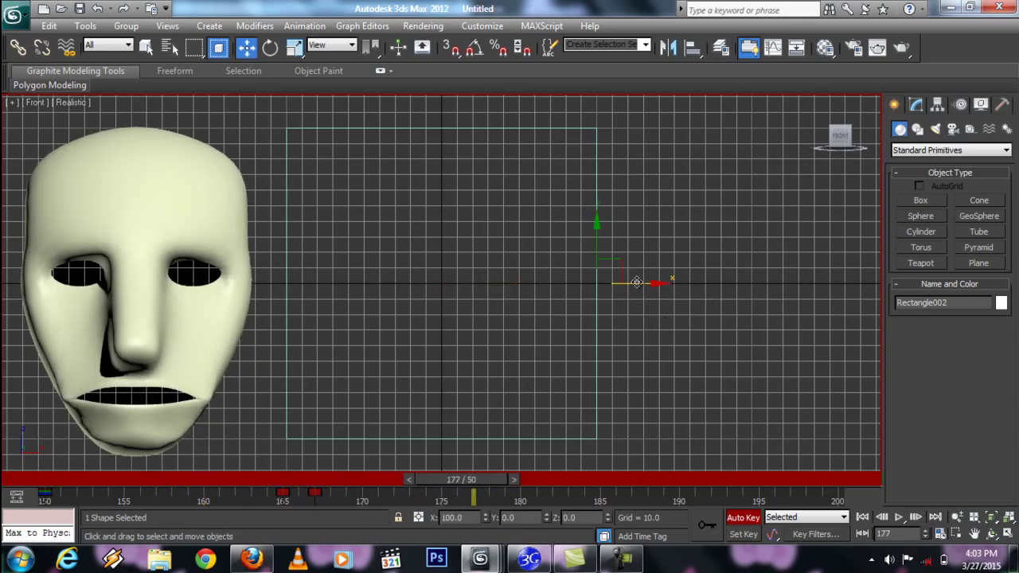
drag(609, 271, 419, 261)
drag(471, 483, 729, 480)
key(w)
drag(473, 496, 521, 496)
- From frame 181, keyframe the control into the large square's lower-right corner at X 100 and Z -100, and play back the mouth animation
drag(725, 481, 548, 479)
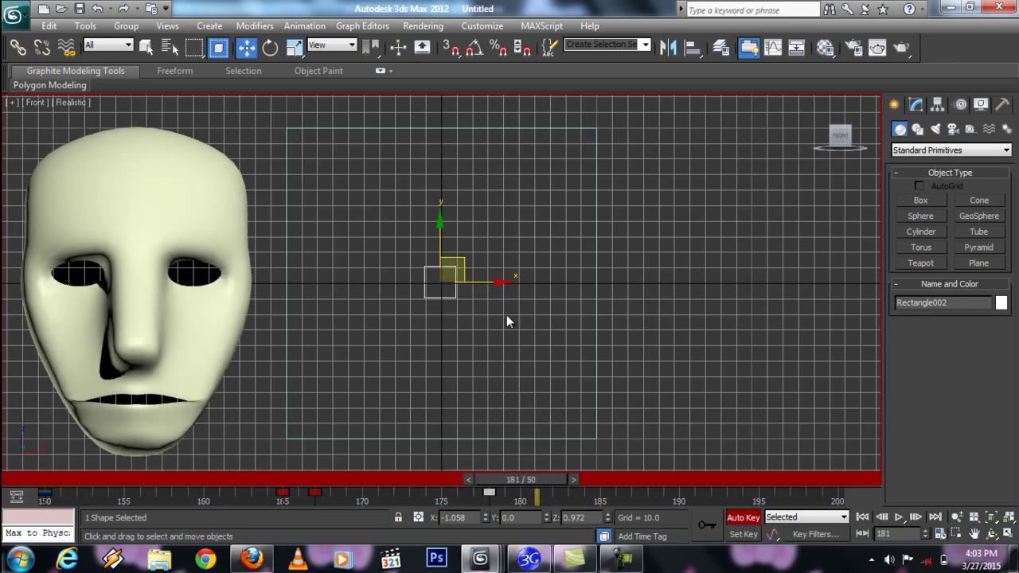
drag(426, 290, 570, 437)
drag(525, 482, 844, 472)
click(898, 519)
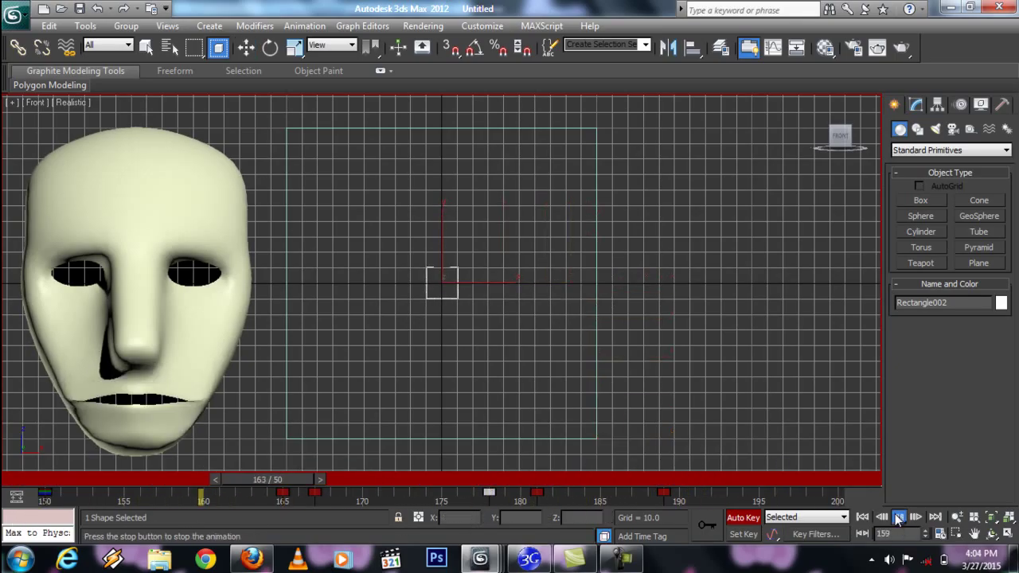
click(898, 518)
click(898, 518)
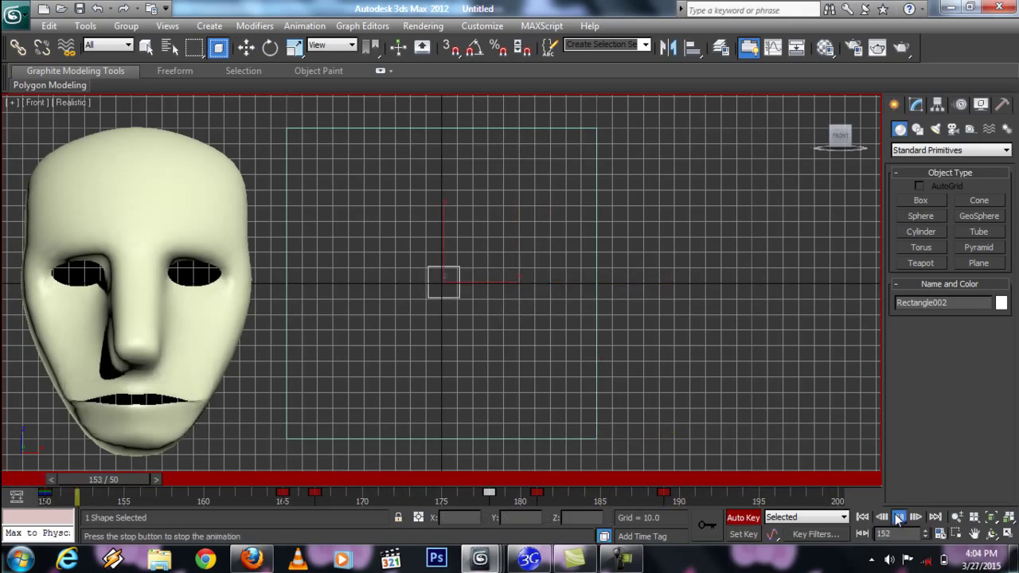
click(898, 519)
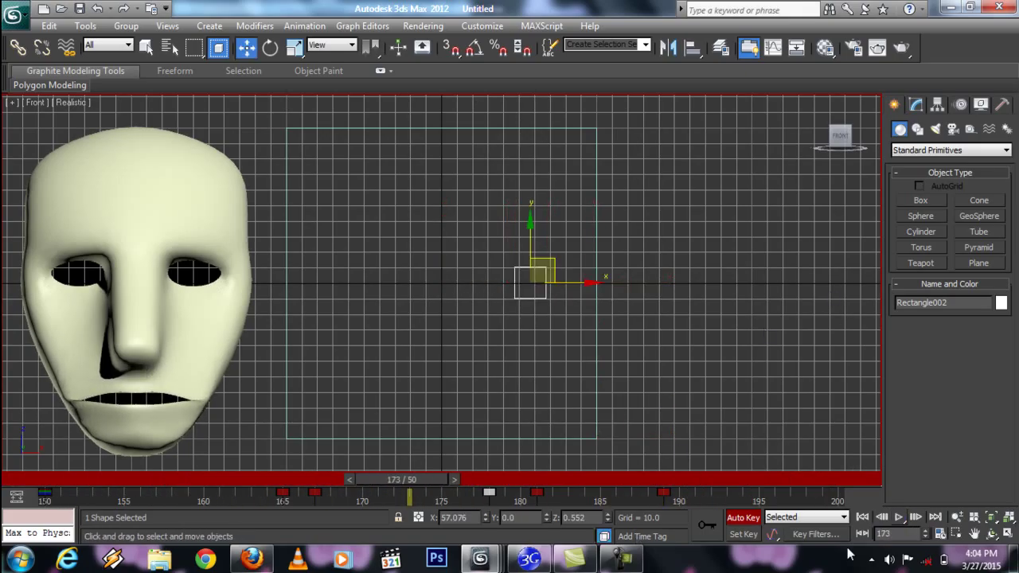
- At frame 200, move the control back near the centre of the large square, about X -0.78 and Z 0.74
key(End)
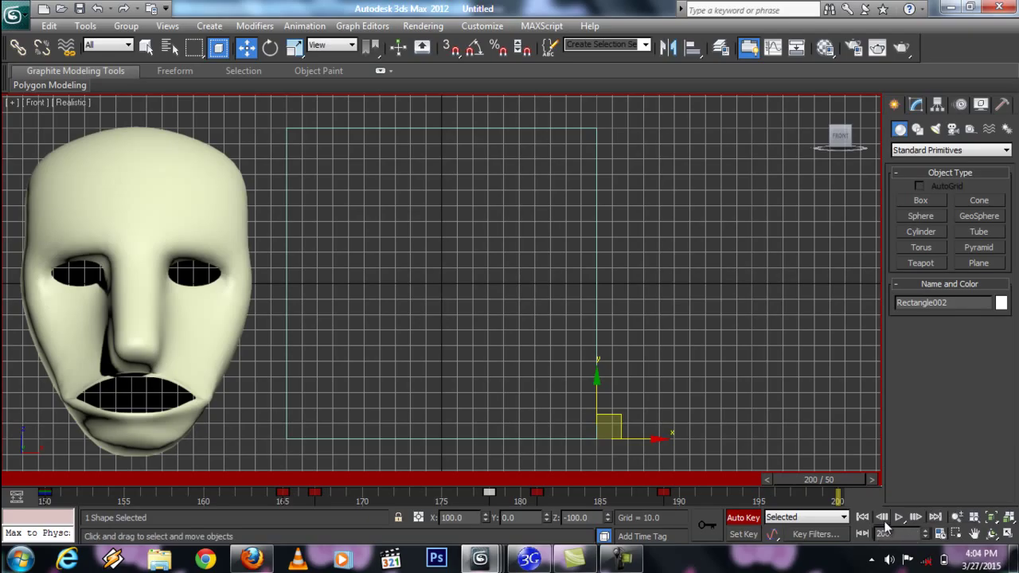
drag(616, 417, 411, 183)
drag(843, 488, 871, 465)
key(w)
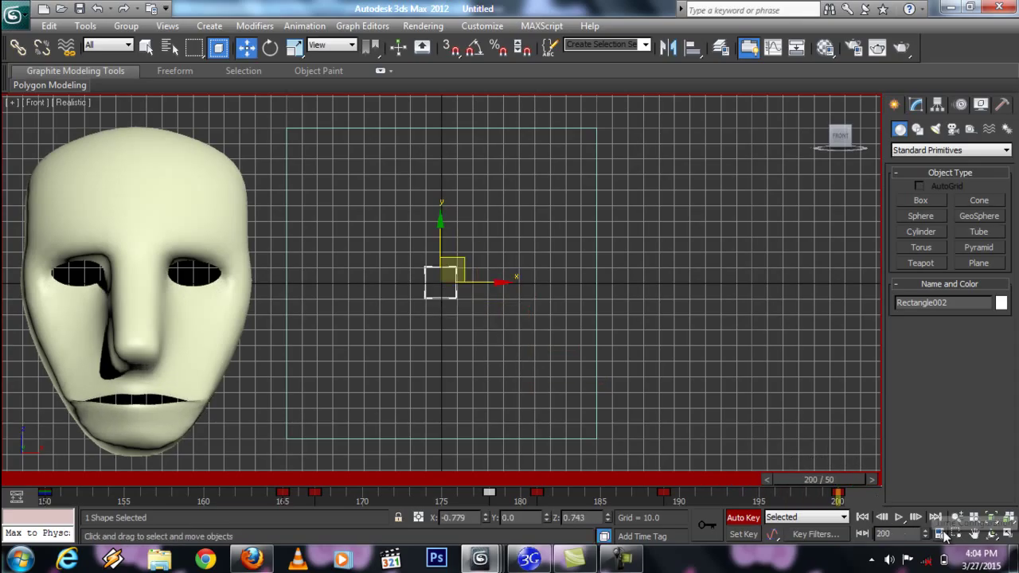
- Set the animation time range to start at frame 200 and end at frame 250
click(939, 533)
double_click(461, 286)
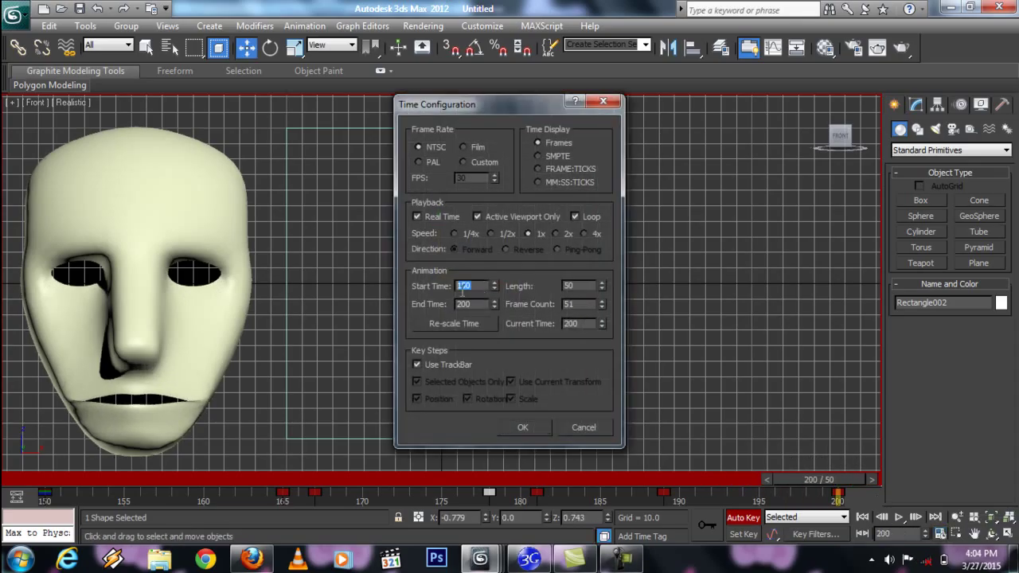
text(200)
key(Tab)
text(250)
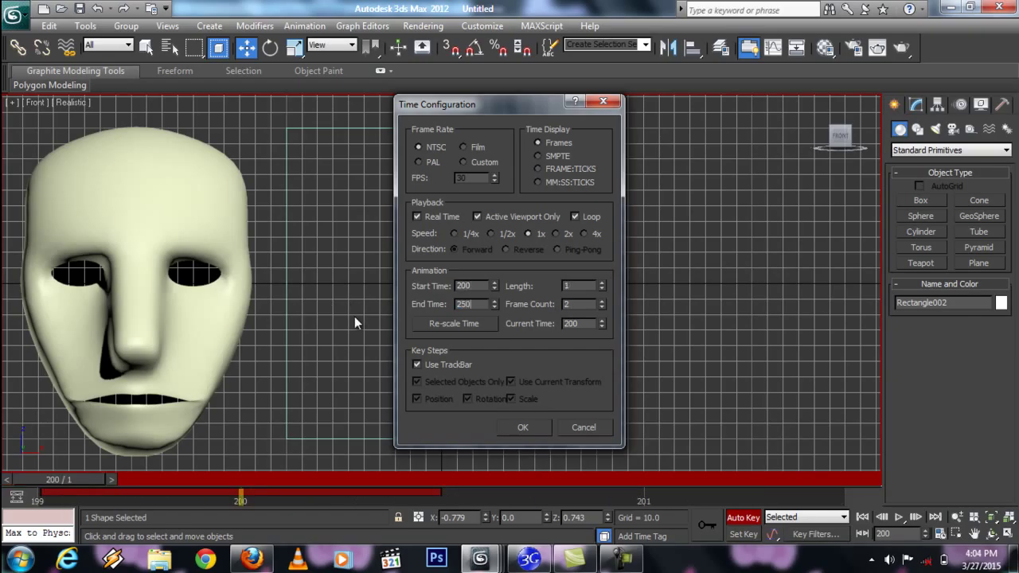
click(522, 428)
- At frame 201, move the control along X onto the large square's right edge to widen the mouth
mouse_move(39, 480)
mouse_down()
mouse_move(71, 481)
mouse_move(41, 480)
mouse_up()
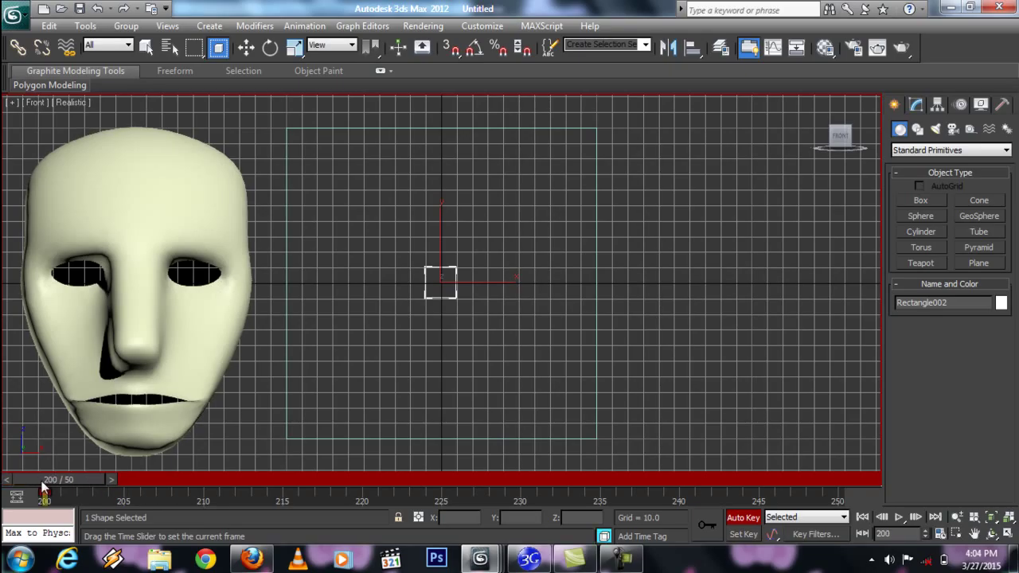
key(w)
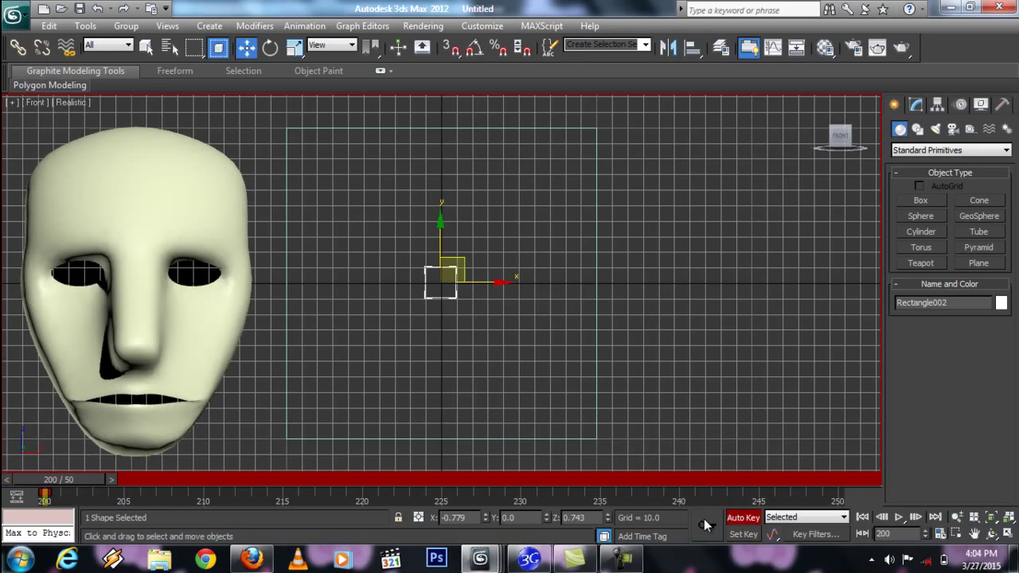
mouse_move(69, 480)
mouse_down()
mouse_move(255, 479)
mouse_move(80, 492)
mouse_up()
key(w)
drag(477, 284, 635, 283)
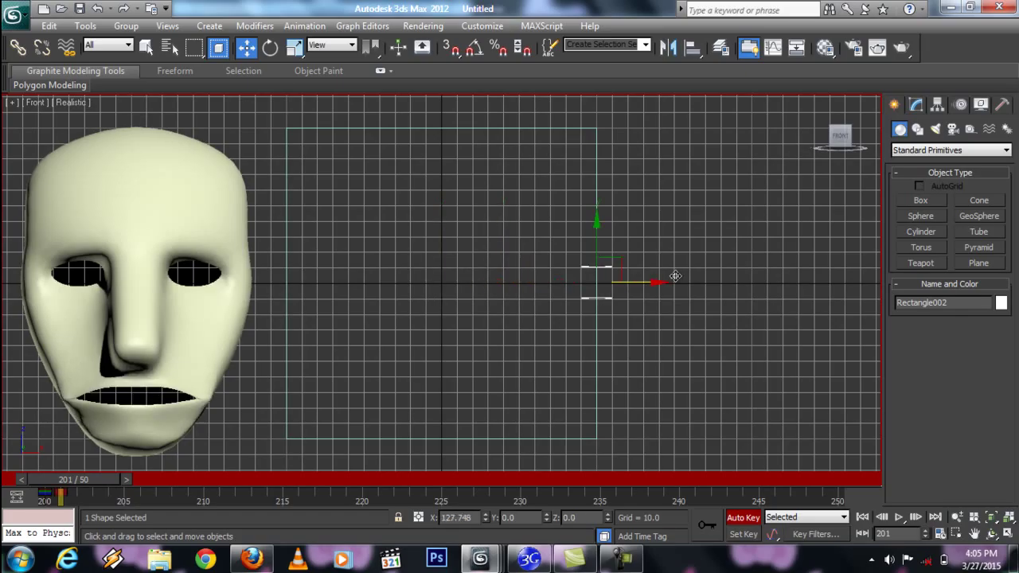
- At about frame 206, move the control back near the centre of the large square, and scrub through the neighbouring frames
drag(90, 480, 182, 483)
drag(611, 263, 402, 260)
drag(117, 481, 160, 479)
drag(160, 478, 115, 478)
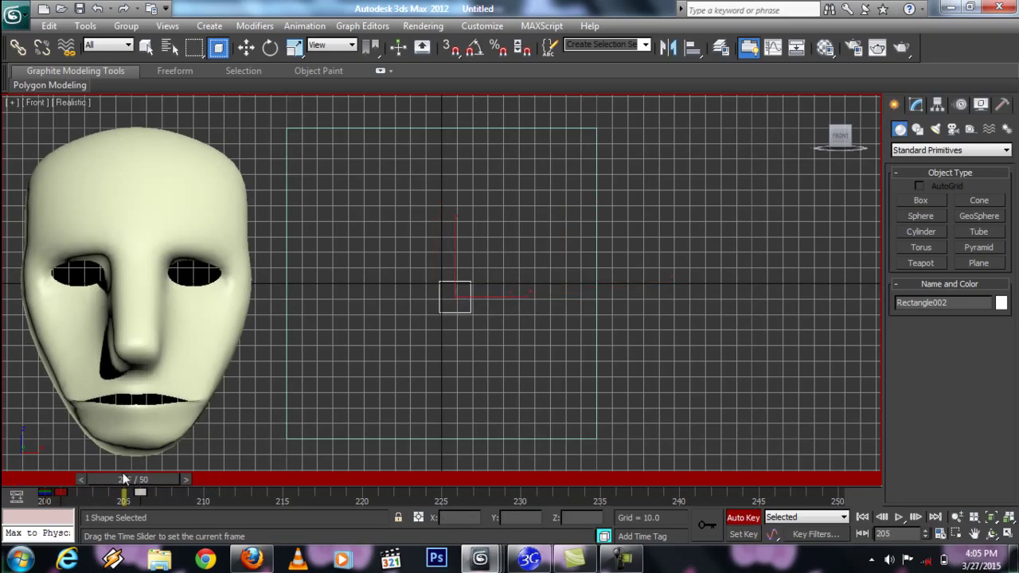
- Move the control toward the large square's right edge at frame 205, and onto its left edge at frame 214, about X -100
key(w)
drag(478, 295, 662, 237)
drag(165, 478, 288, 477)
key(w)
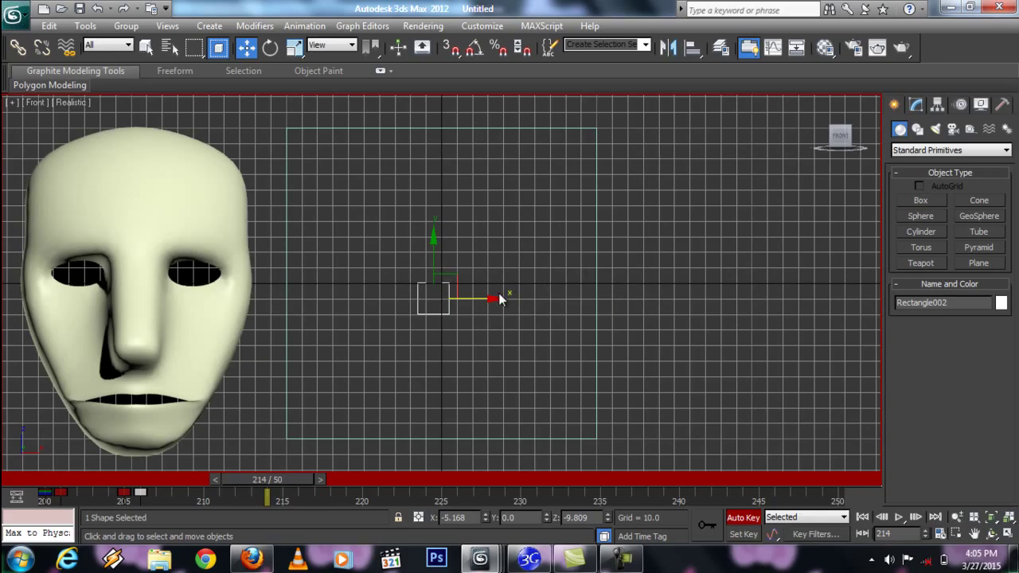
drag(446, 268, 232, 264)
- At frame 217, move the control back to the large square's centre; at frame 225, move it down onto the bottom edge, Z -100
drag(276, 480, 327, 476)
key(w)
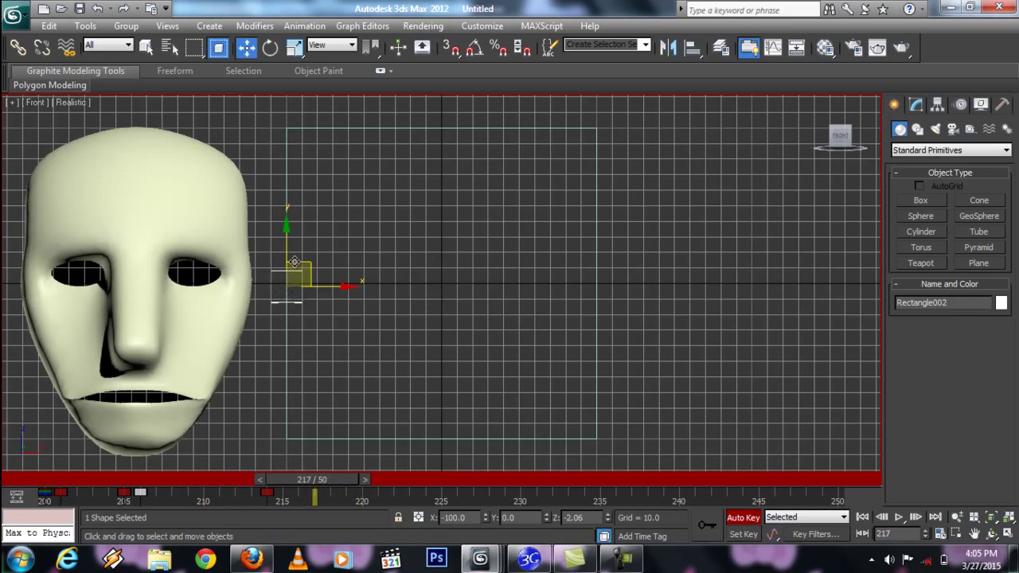
drag(305, 262, 459, 263)
drag(334, 482, 469, 487)
key(w)
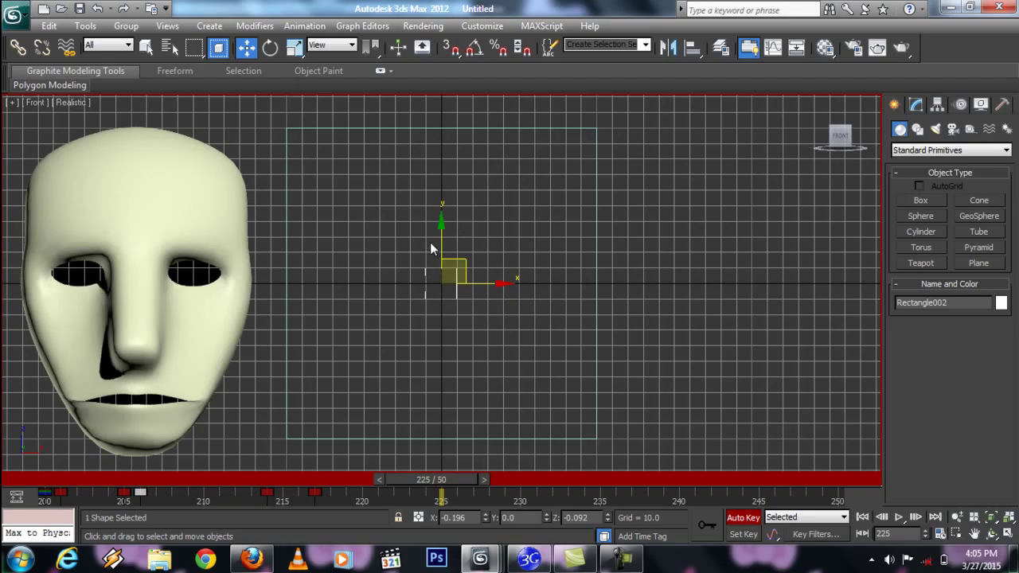
drag(432, 249, 433, 416)
- At frame 250, move the control back near the centre of the large square, about X 2.75 and Z -0.26
drag(441, 488, 889, 476)
key(q)
key(w)
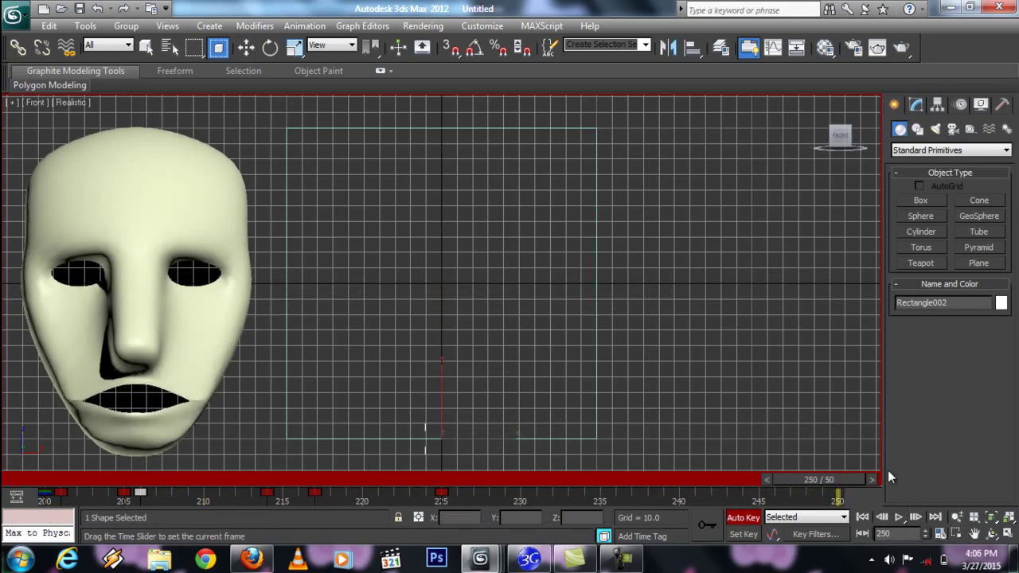
key(w)
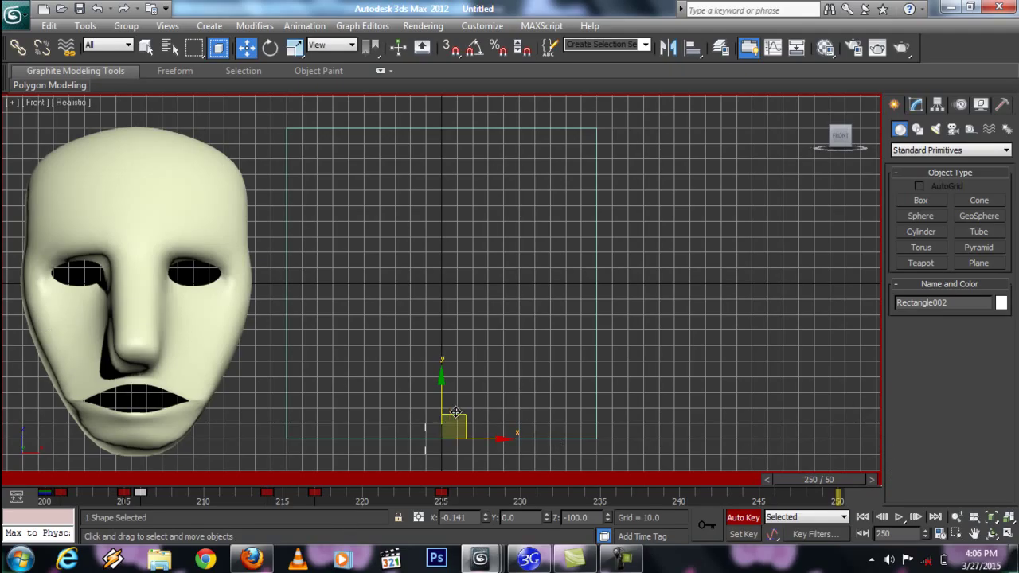
drag(459, 413, 464, 236)
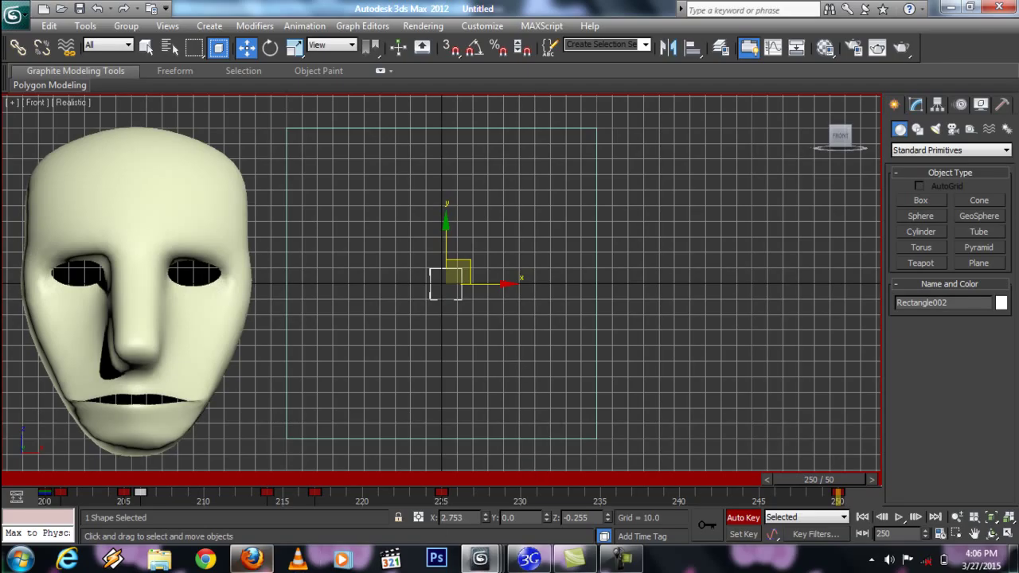
- Set the animation time range to start at frame 250 and end at frame 300
click(940, 533)
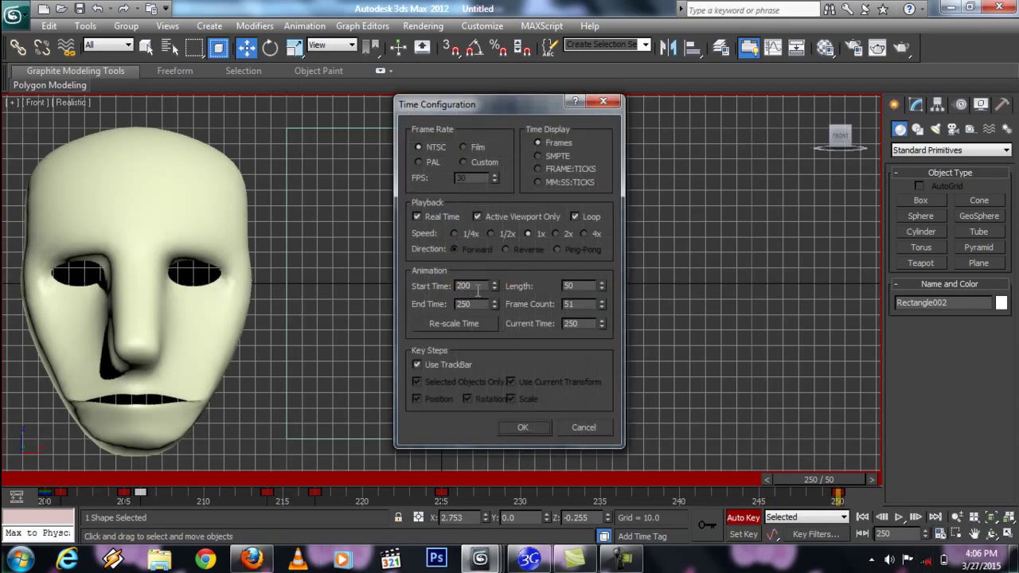
text(250)
key(Tab)
text(300)
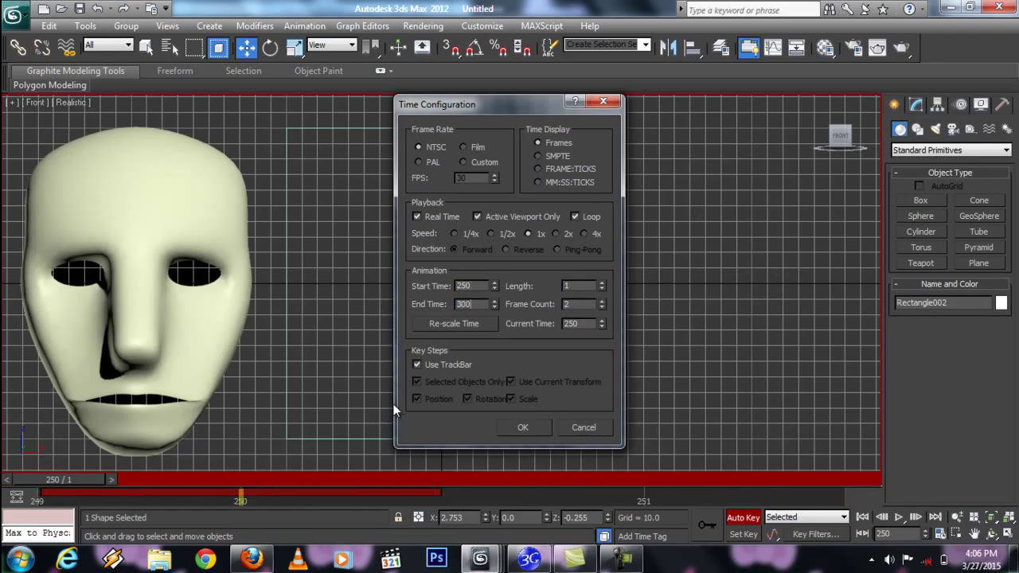
click(518, 427)
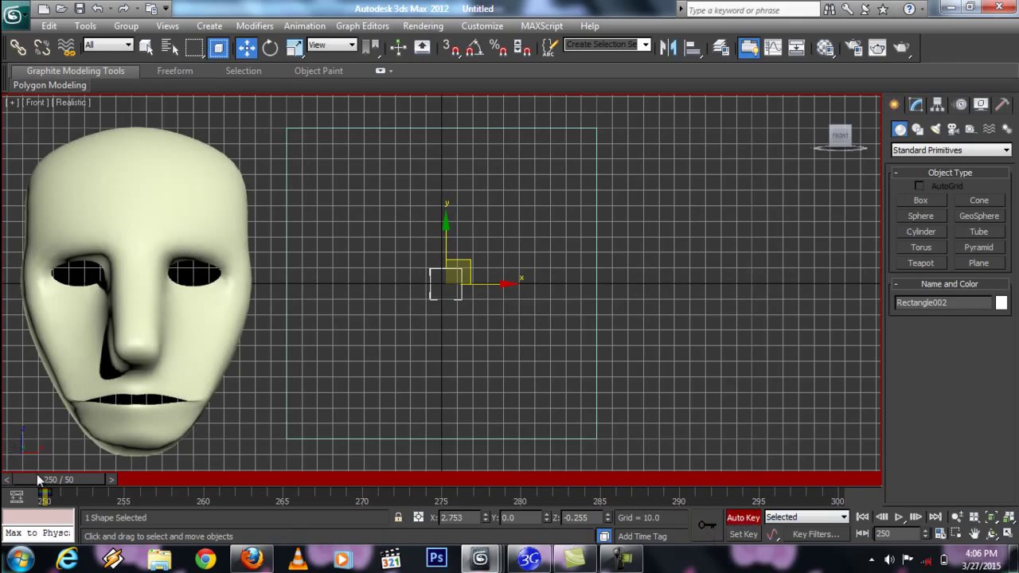
- Scrub the new section against the song, and at frame 250 move the control straight down to the large square's bottom edge
drag(60, 480, 254, 529)
key(w)
key(w)
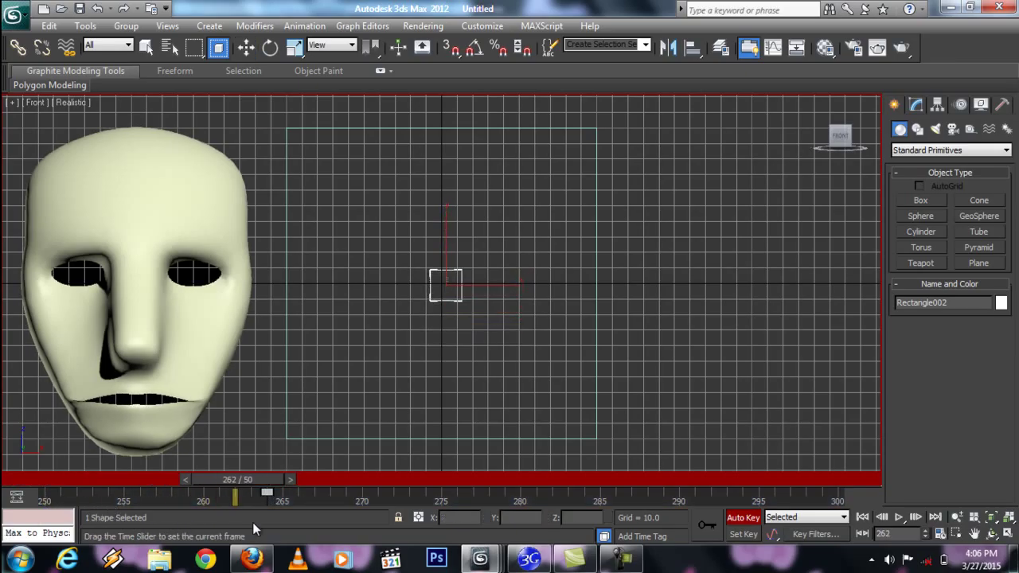
key(Home)
key(w)
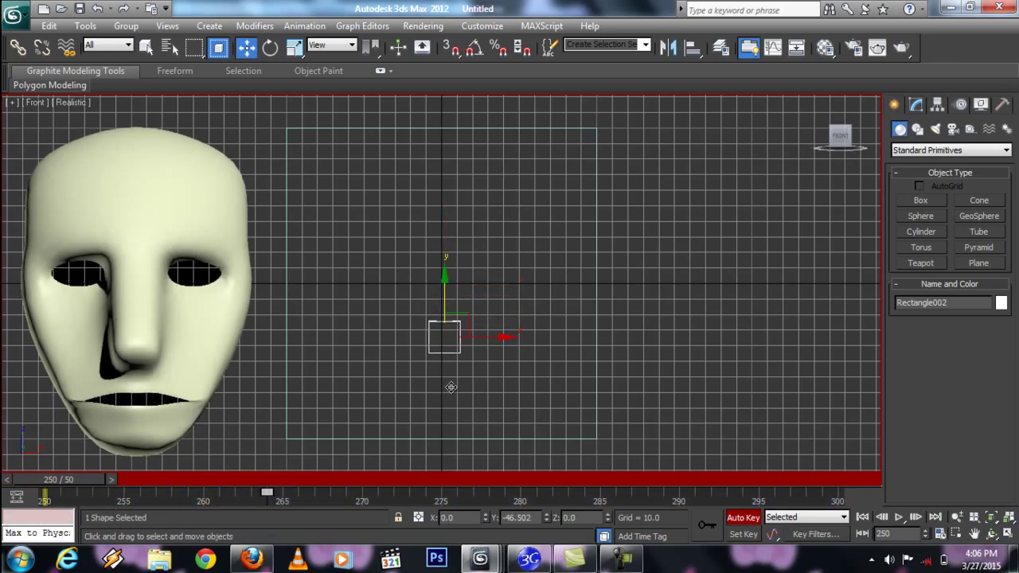
drag(432, 294, 455, 453)
- At frame 274, move the control onto the large square's bottom-right corner, X 100 and Z -100, and at frame 278 back near the centre
drag(61, 487, 419, 482)
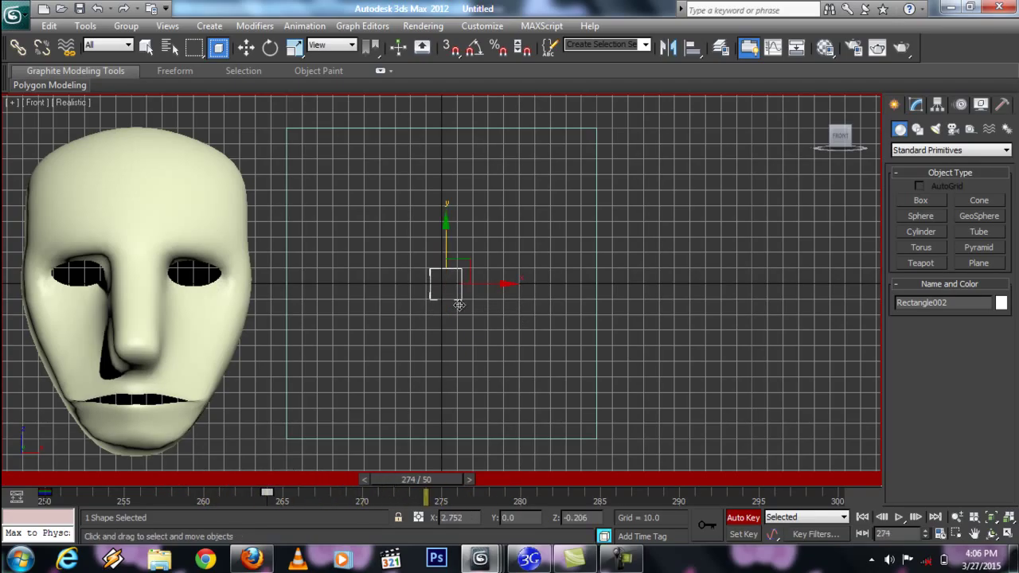
key(w)
drag(458, 275, 620, 456)
drag(437, 482, 508, 483)
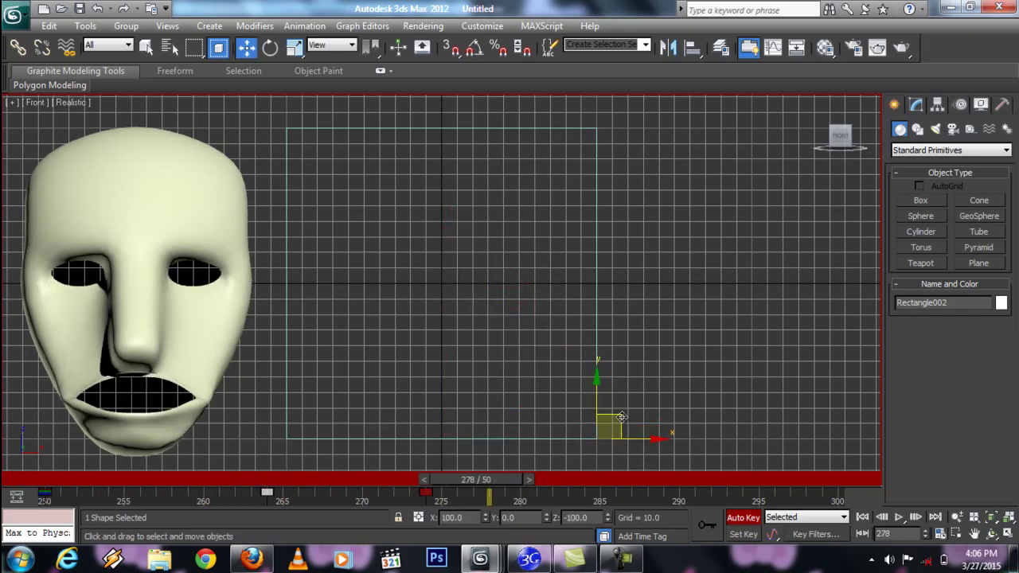
drag(557, 378, 468, 318)
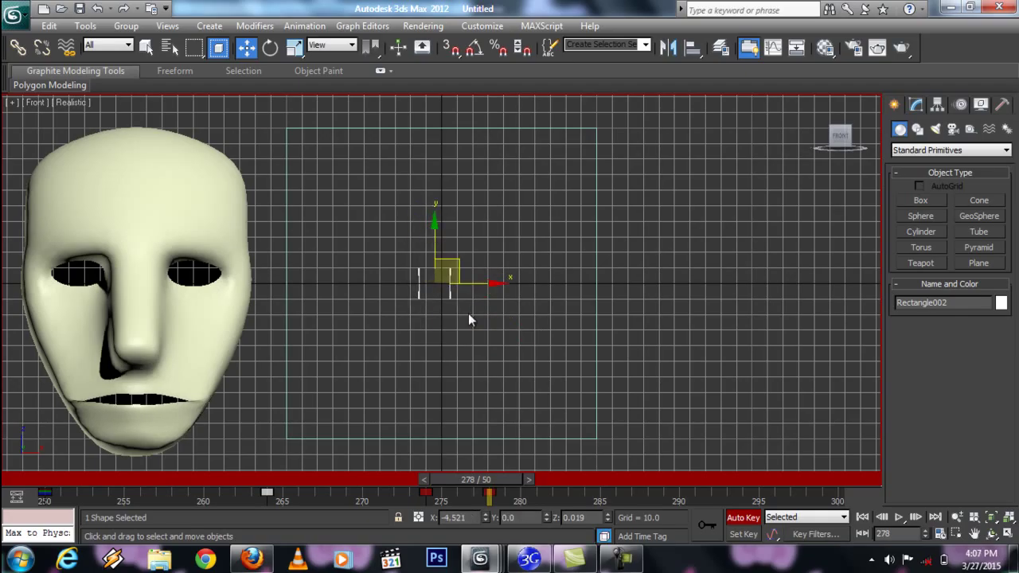
- At frame 283, move the control down to the large square's bottom edge, and at frame 290 back near the centre
drag(456, 482, 532, 482)
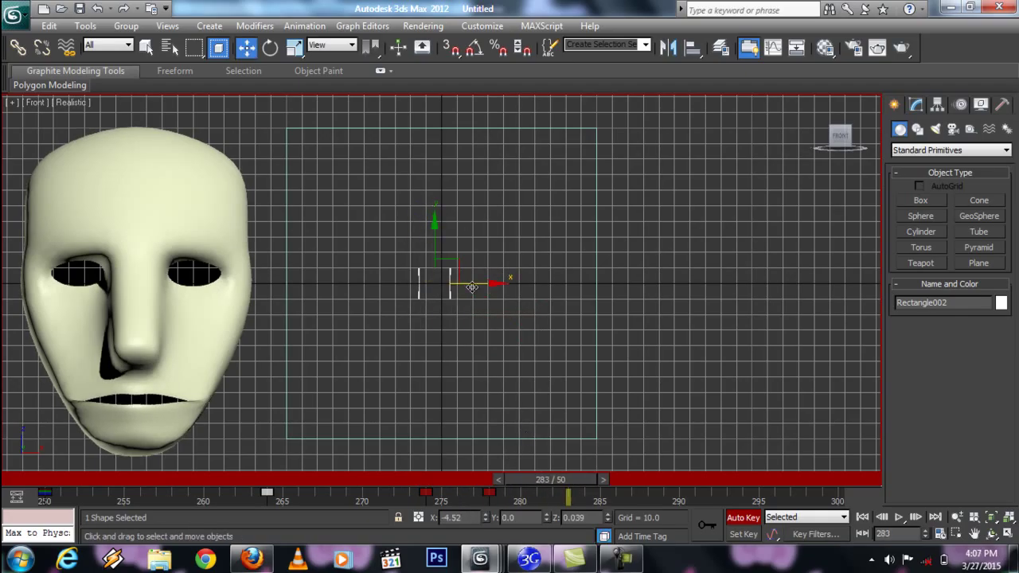
drag(447, 268, 454, 424)
drag(538, 478, 660, 483)
key(w)
drag(465, 417, 464, 263)
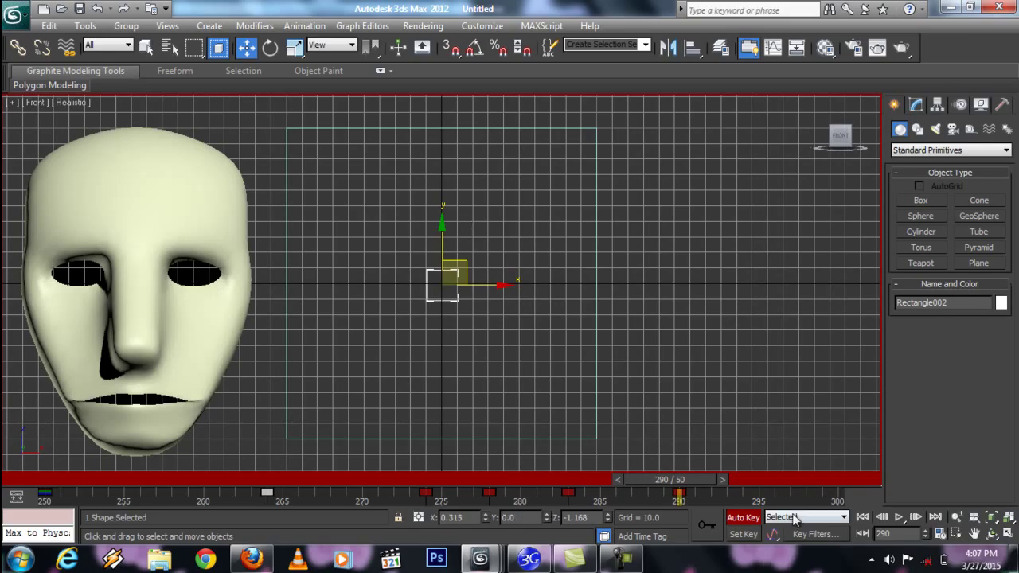
- Play and scrub through frames 250 to 300 to check the mouth movement against the song
drag(711, 486, 890, 493)
click(897, 516)
click(897, 517)
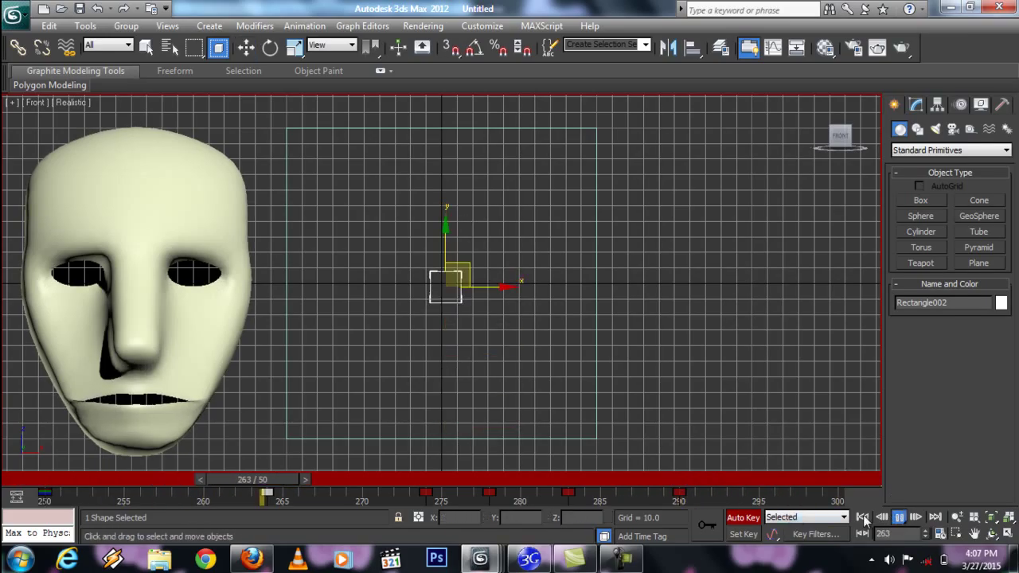
drag(263, 480, 863, 483)
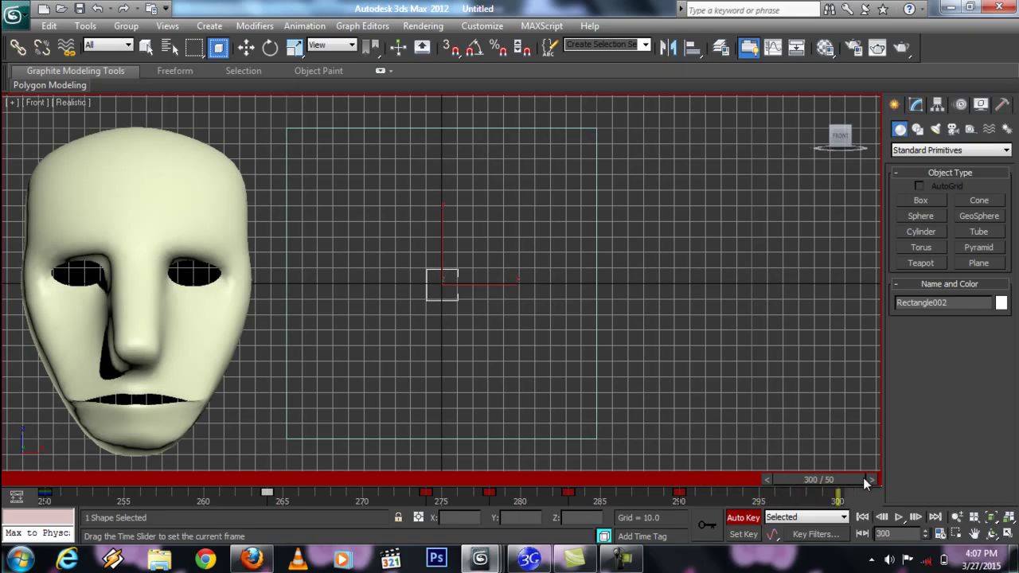
- Set the animation time range to start at frame 300 and end at frame 350
key(w)
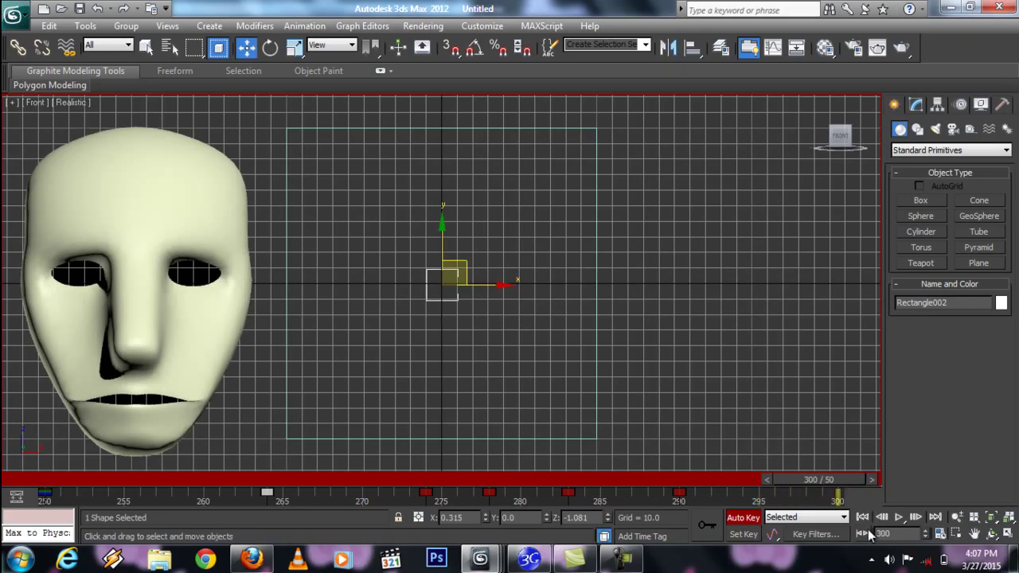
click(938, 536)
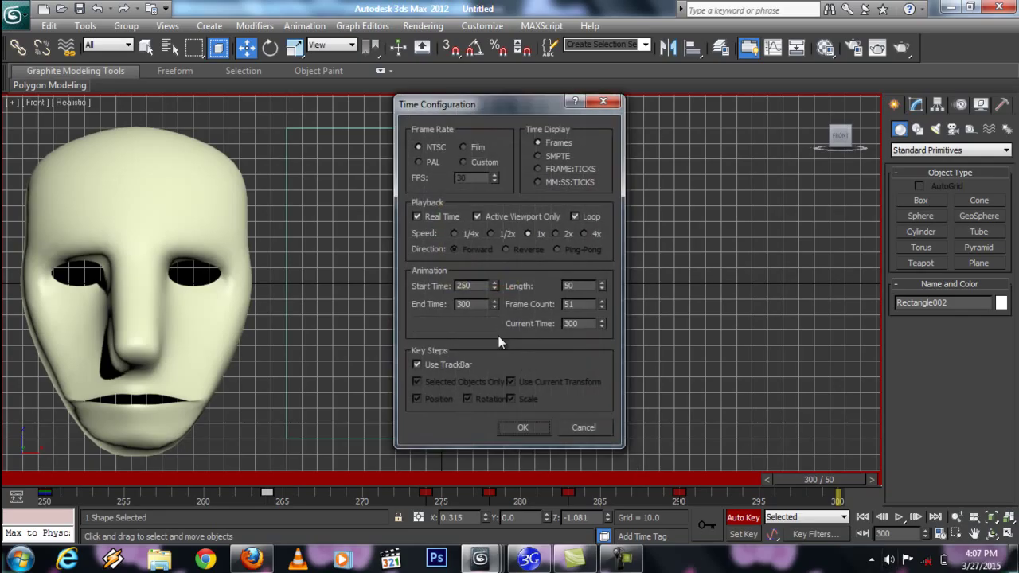
text(3)
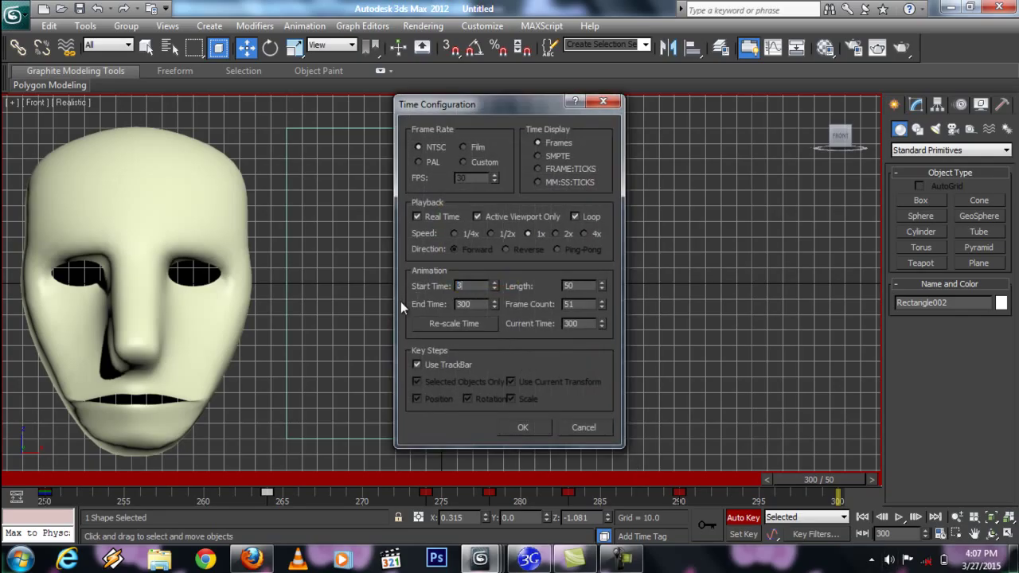
text(00)
key(Tab)
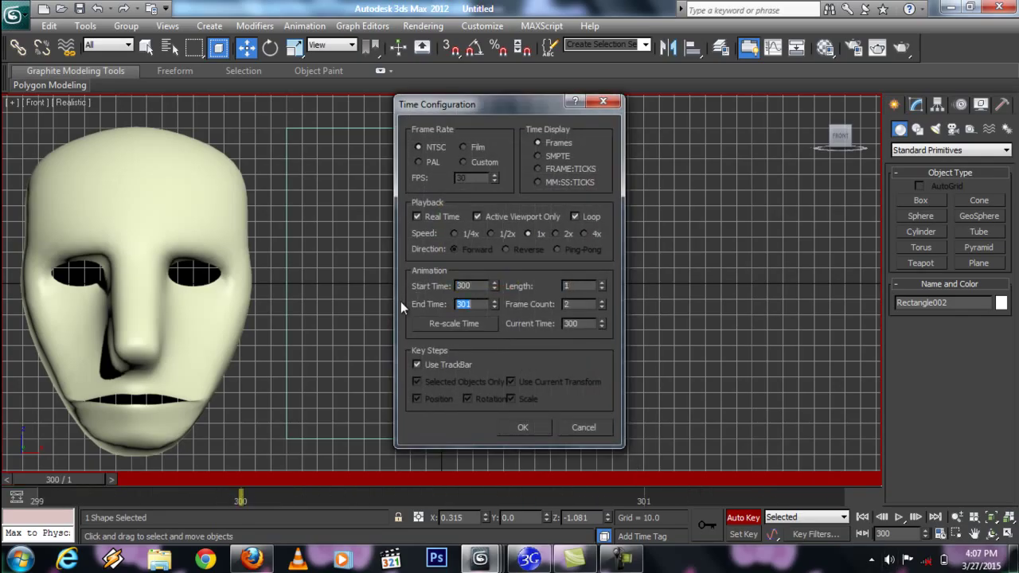
text(350)
click(519, 431)
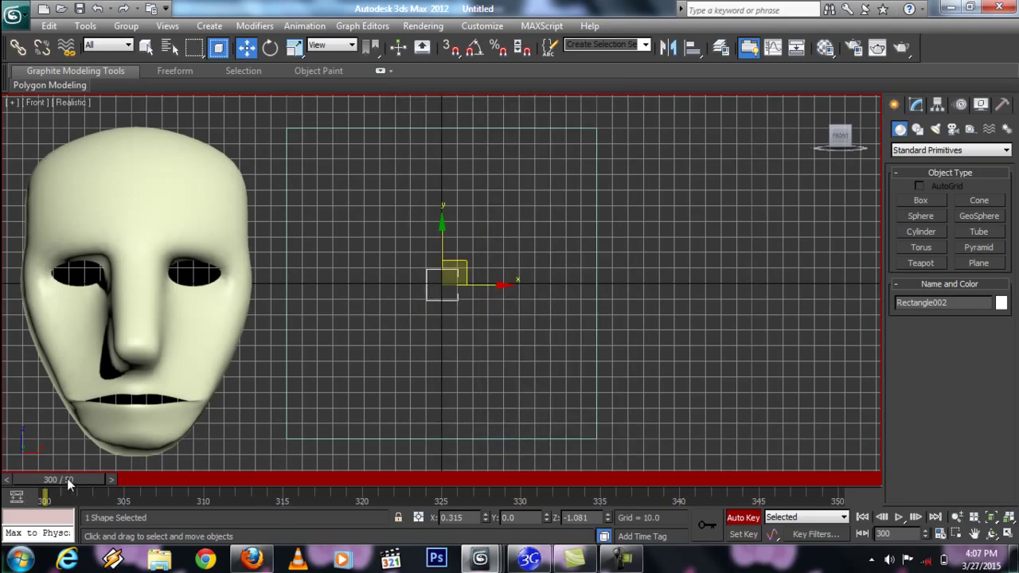
- At frame 301, move the control onto the large square's bottom-right corner, X 100 and Z -100, to open the mouth wide
mouse_move(58, 482)
mouse_down()
mouse_move(93, 481)
mouse_move(44, 494)
mouse_move(113, 483)
mouse_move(66, 492)
mouse_up()
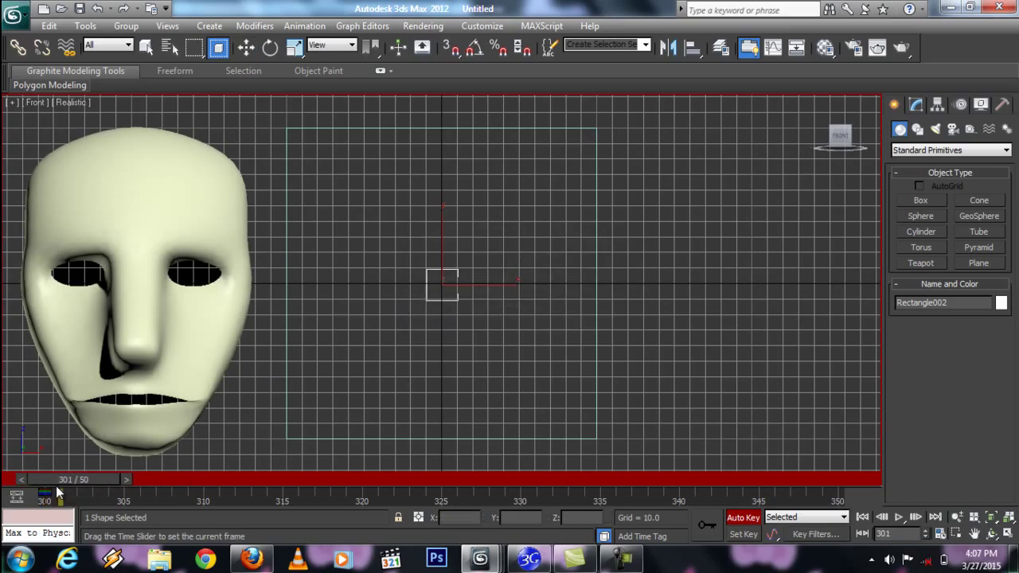
key(w)
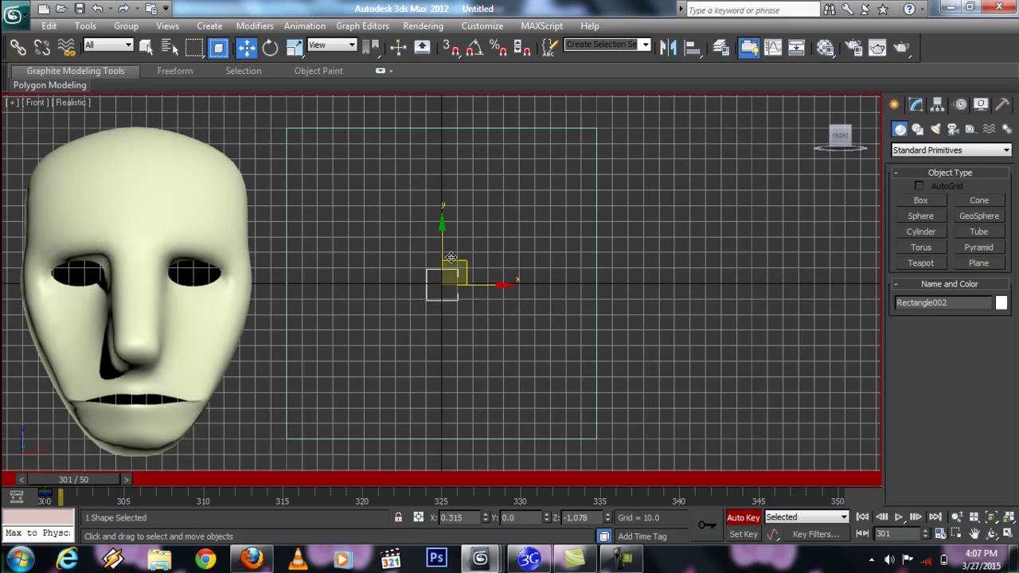
drag(450, 257, 604, 411)
- At frame 333, move the control back near the centre, about X -2.62 and Z 1.75, and shift that key to frame 350
drag(72, 485, 552, 494)
key(w)
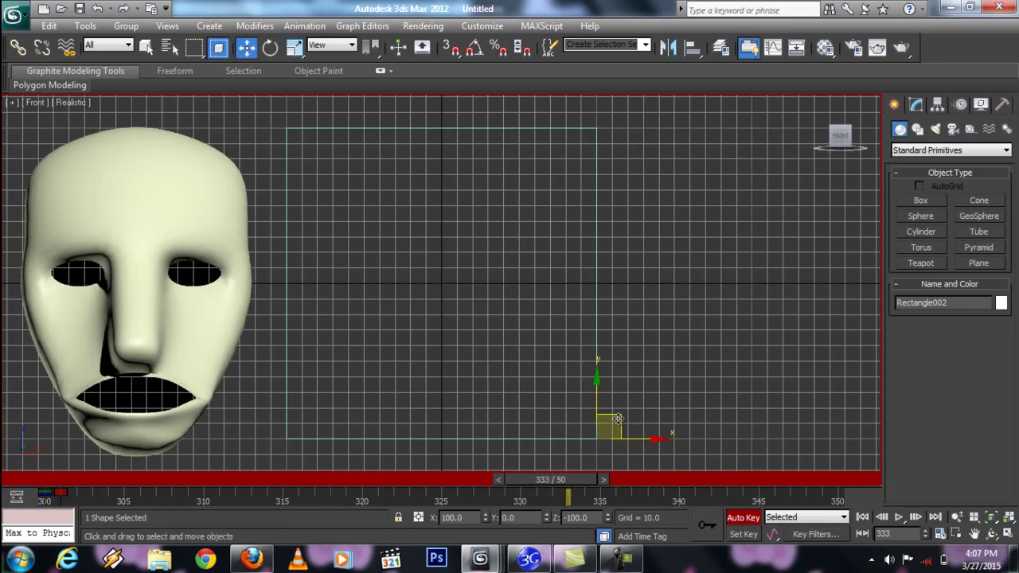
drag(502, 436, 437, 280)
drag(517, 475, 852, 462)
key(w)
drag(567, 494, 740, 466)
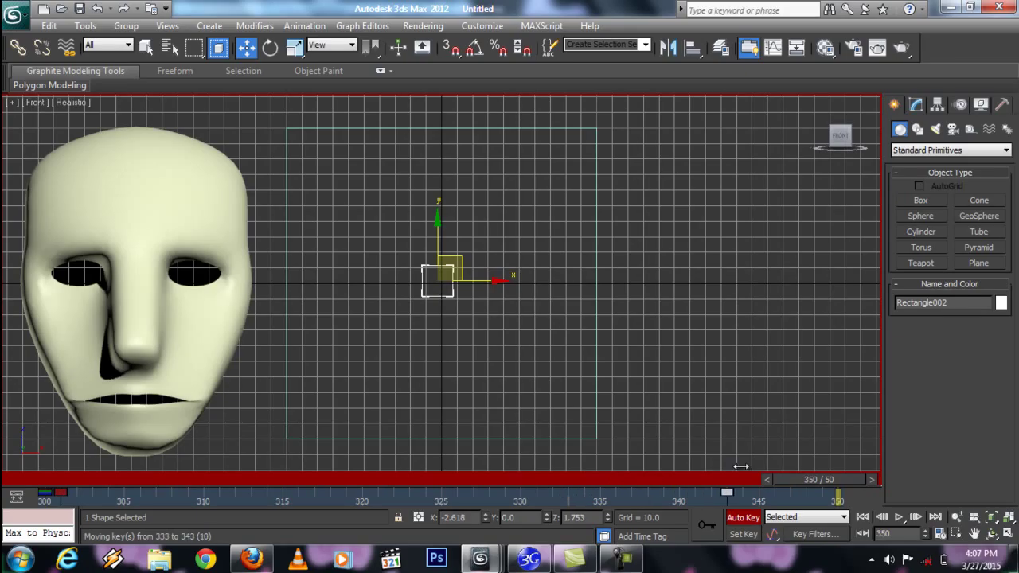
- At frame 326, move the control onto the large square's bottom-right corner, X 100 and Z -100
drag(809, 492, 450, 480)
key(w)
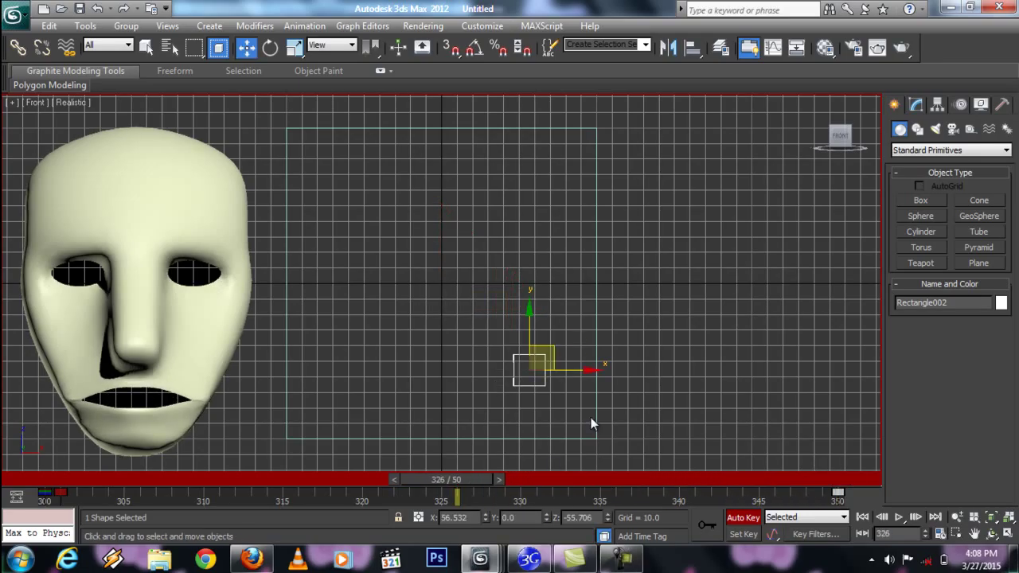
drag(540, 346, 573, 472)
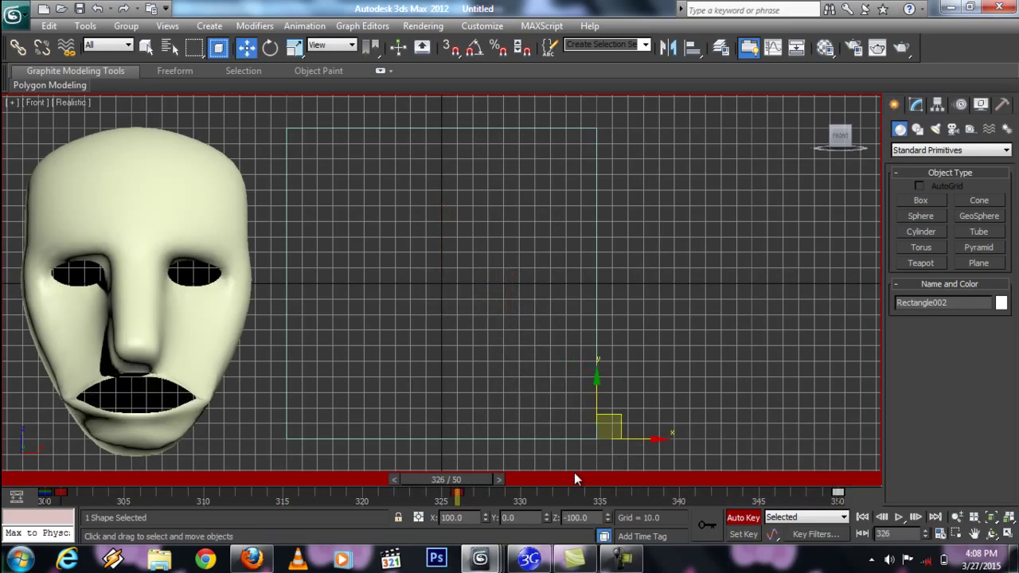
- Scrub through frames 300 to 350 to check the mouth movement against the song
drag(461, 479, 24, 479)
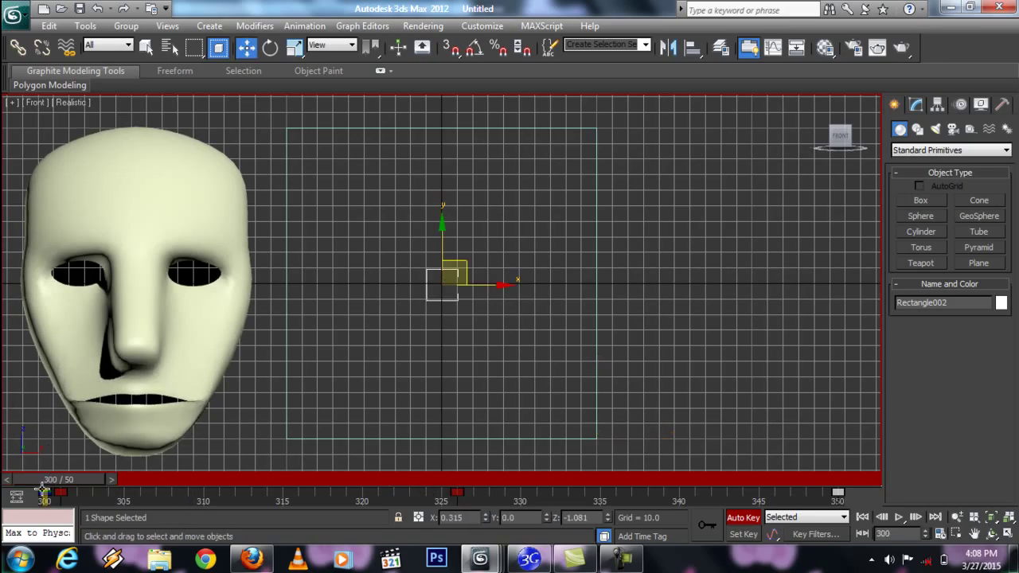
drag(50, 470, 803, 479)
key(w)
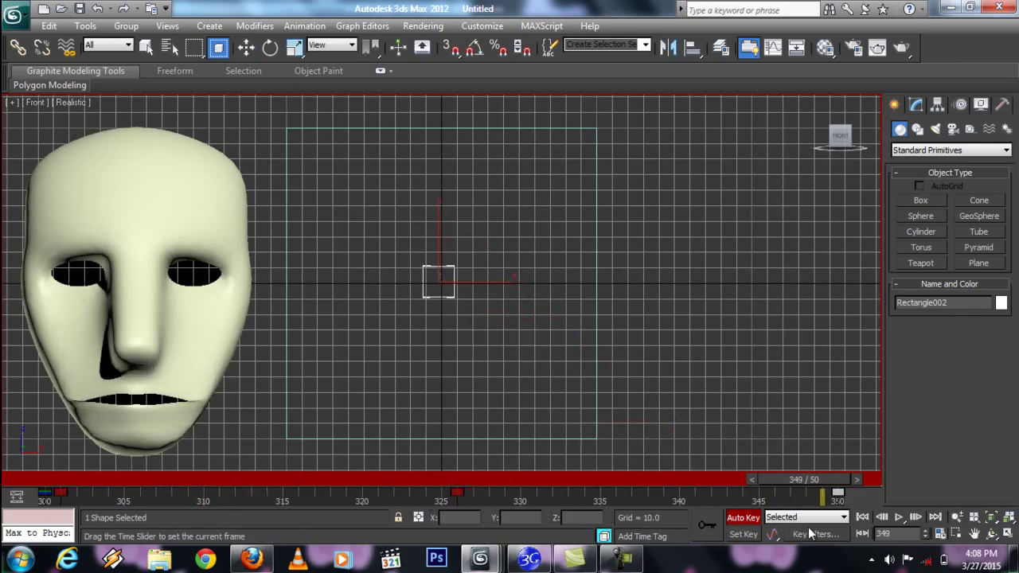
key(w)
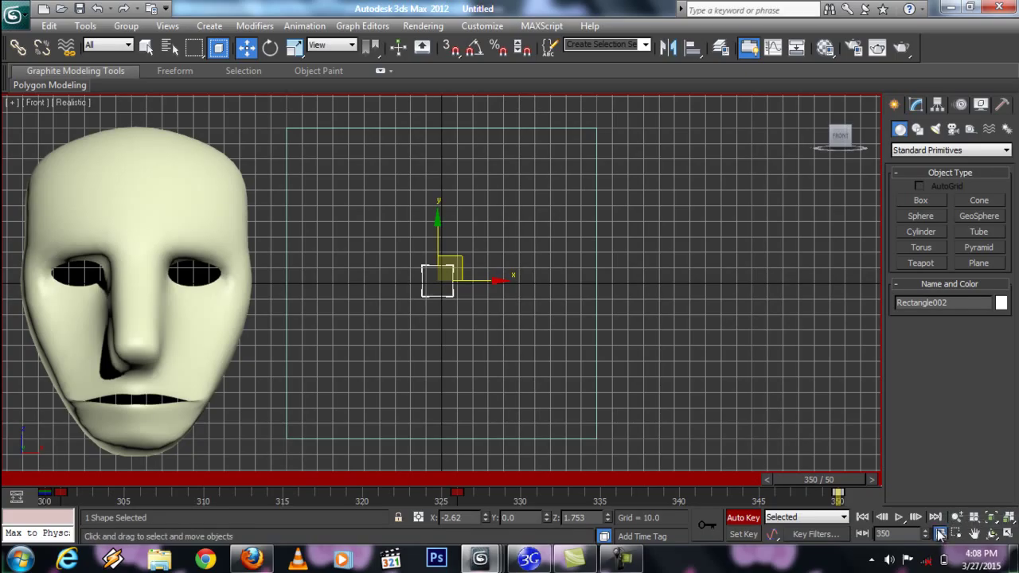
- Set the animation time range to start at frame 350 and end at frame 400
click(939, 533)
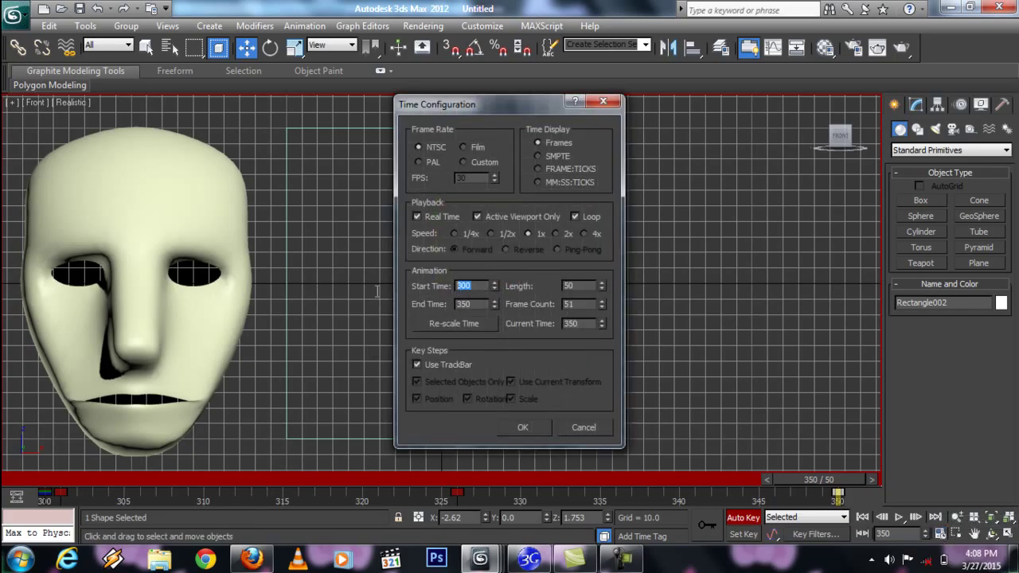
text(350)
key(Tab)
text(400)
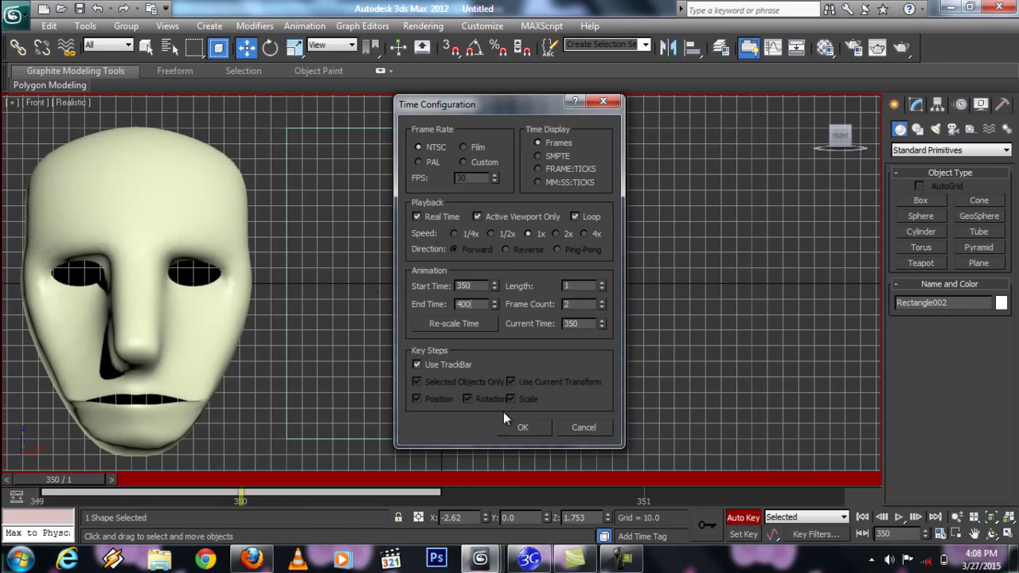
key(Return)
click(522, 427)
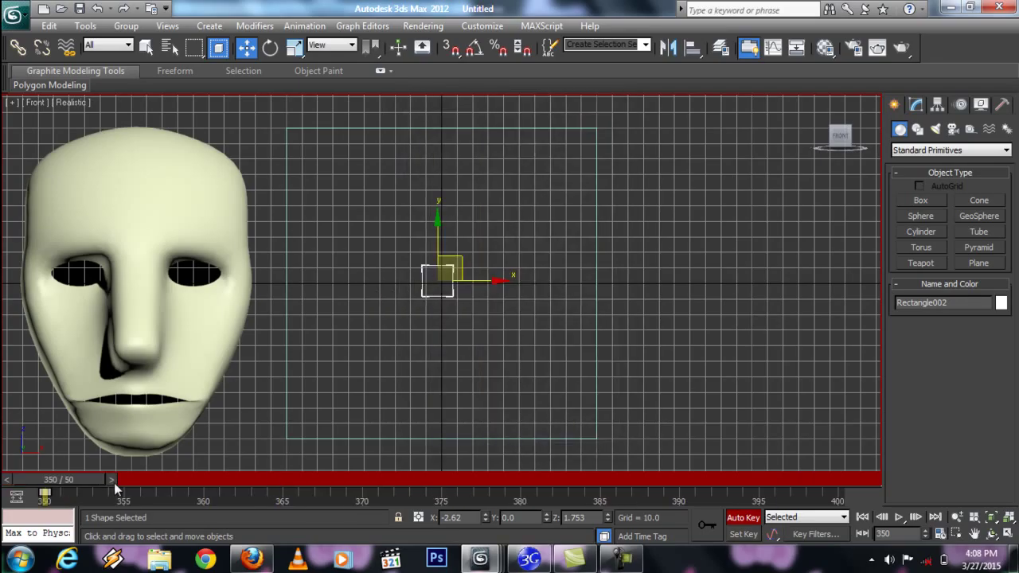
mouse_move(69, 478)
mouse_down()
mouse_move(323, 490)
mouse_move(827, 487)
mouse_move(72, 478)
mouse_up()
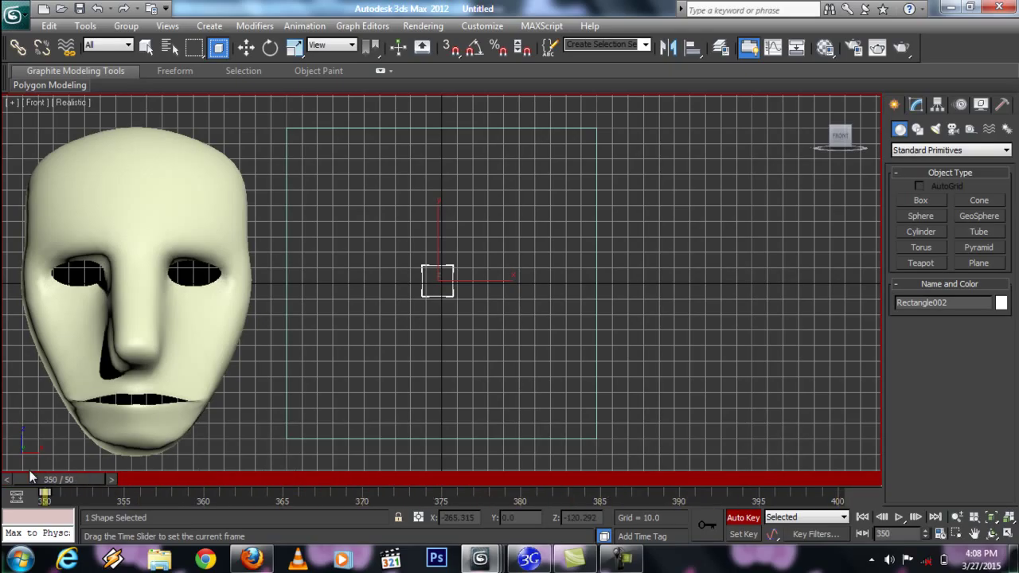
key(w)
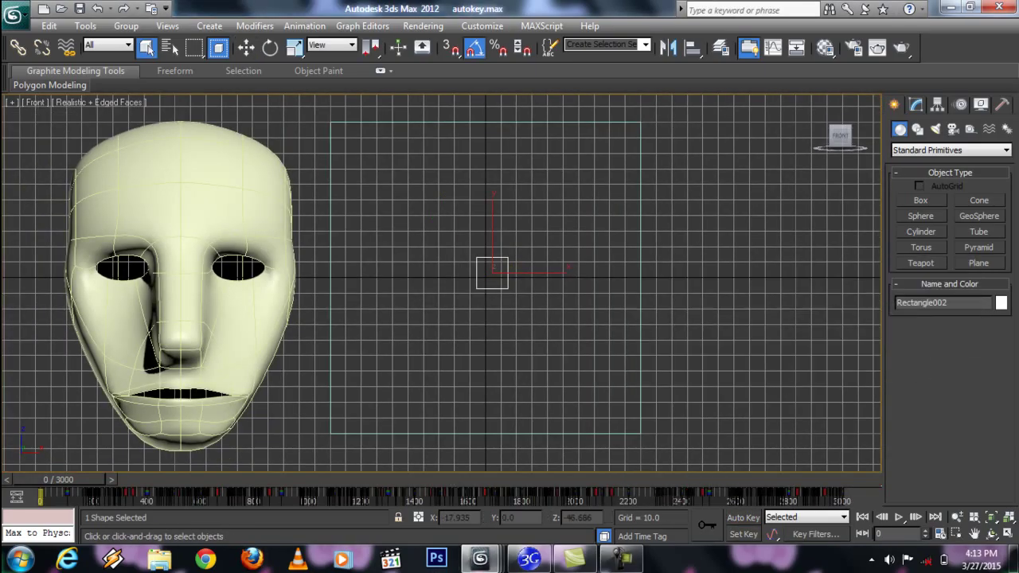
- Play the lip-sync animation in autokey.max to review it with the song, stop playback and go to the last frame
click(900, 517)
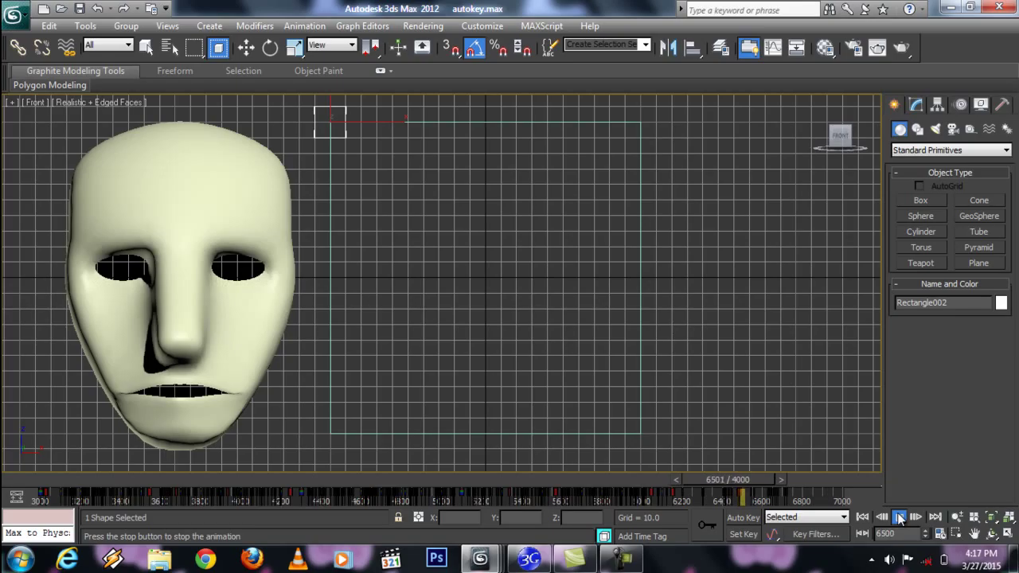
click(900, 517)
key(End)
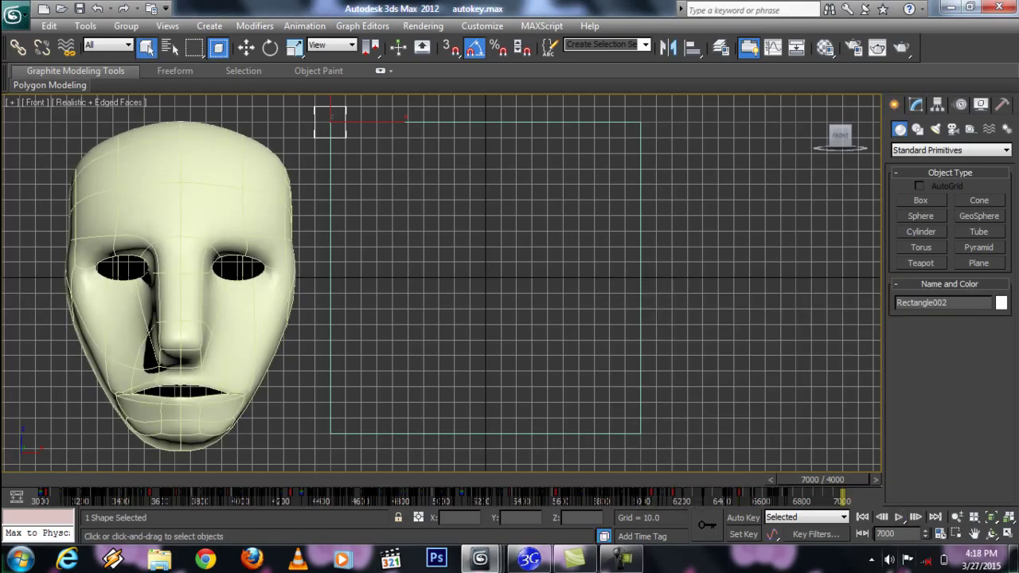